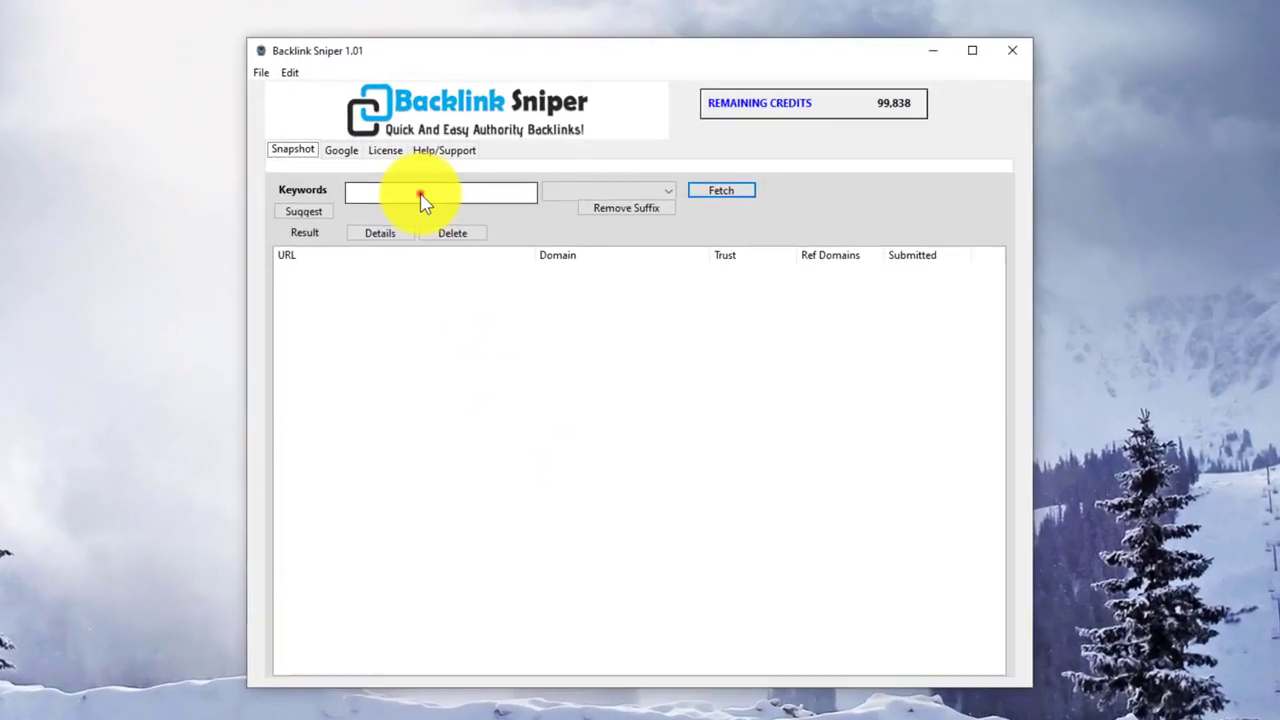
Fetch backlink results for the keyword "fishing tackle" with the "submit article" suffix, and sort them by Trust
left_click(472, 213)
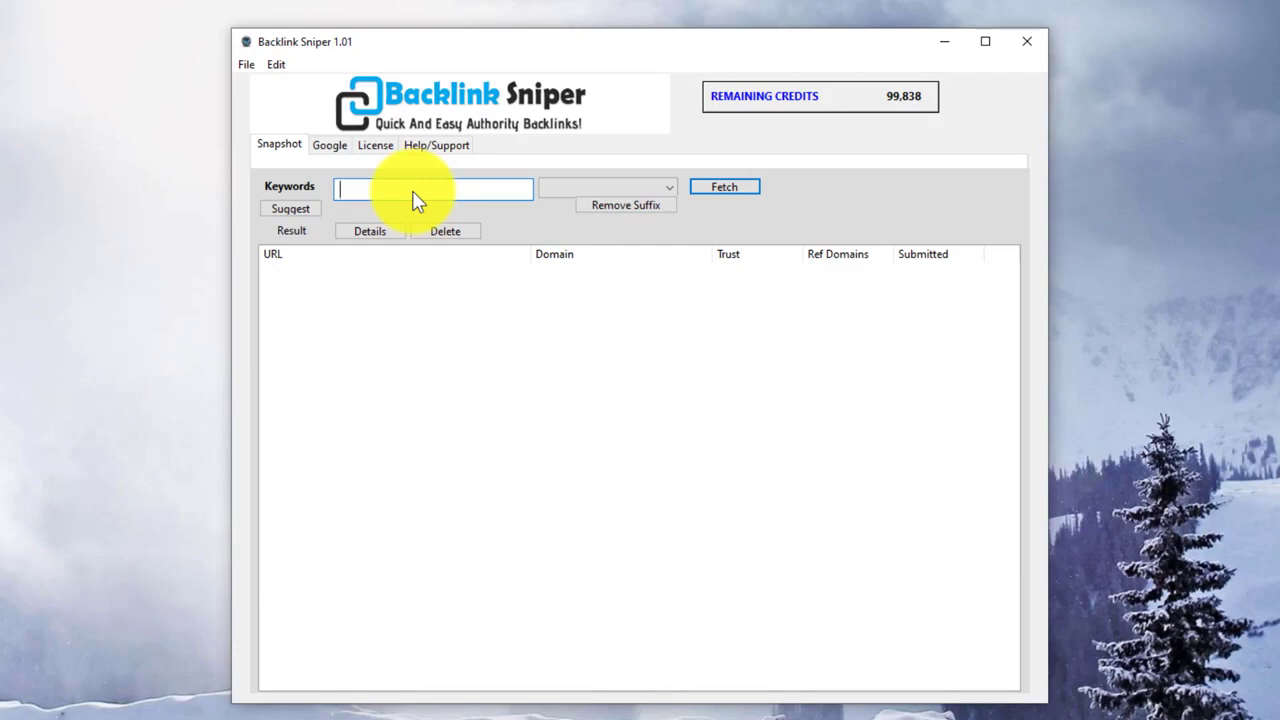
type("fishing tackle")
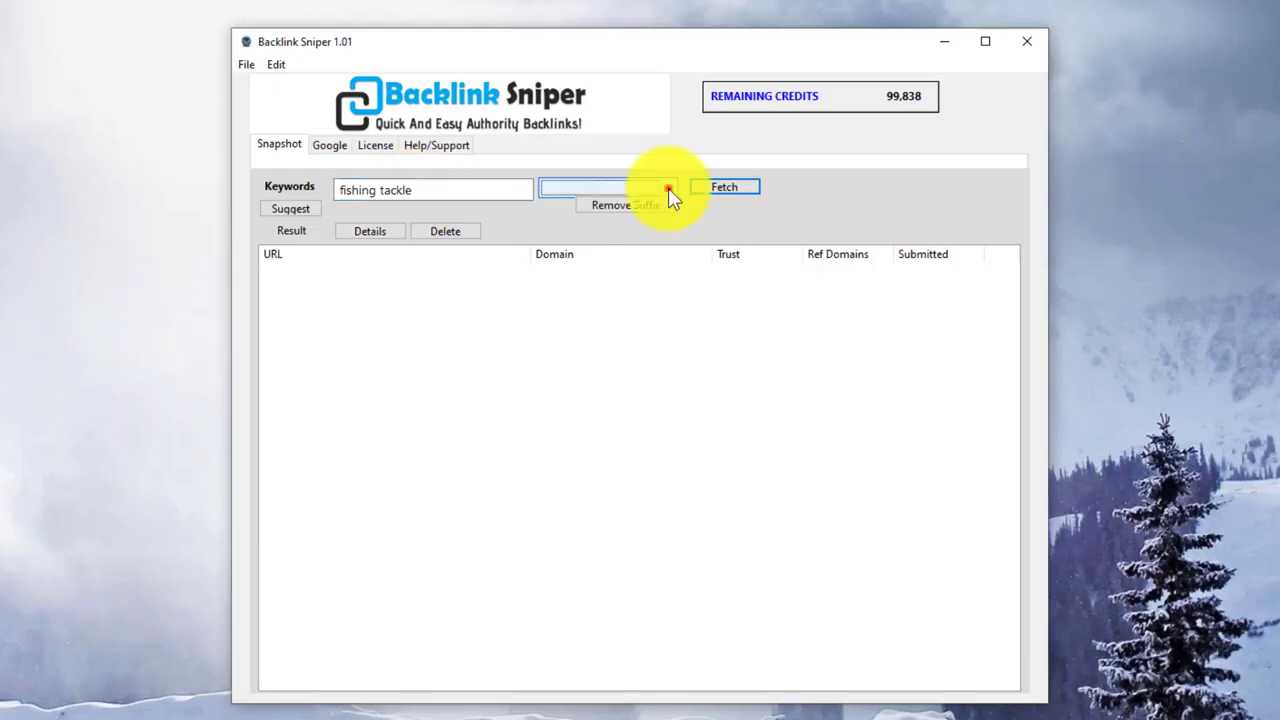
left_click(668, 188)
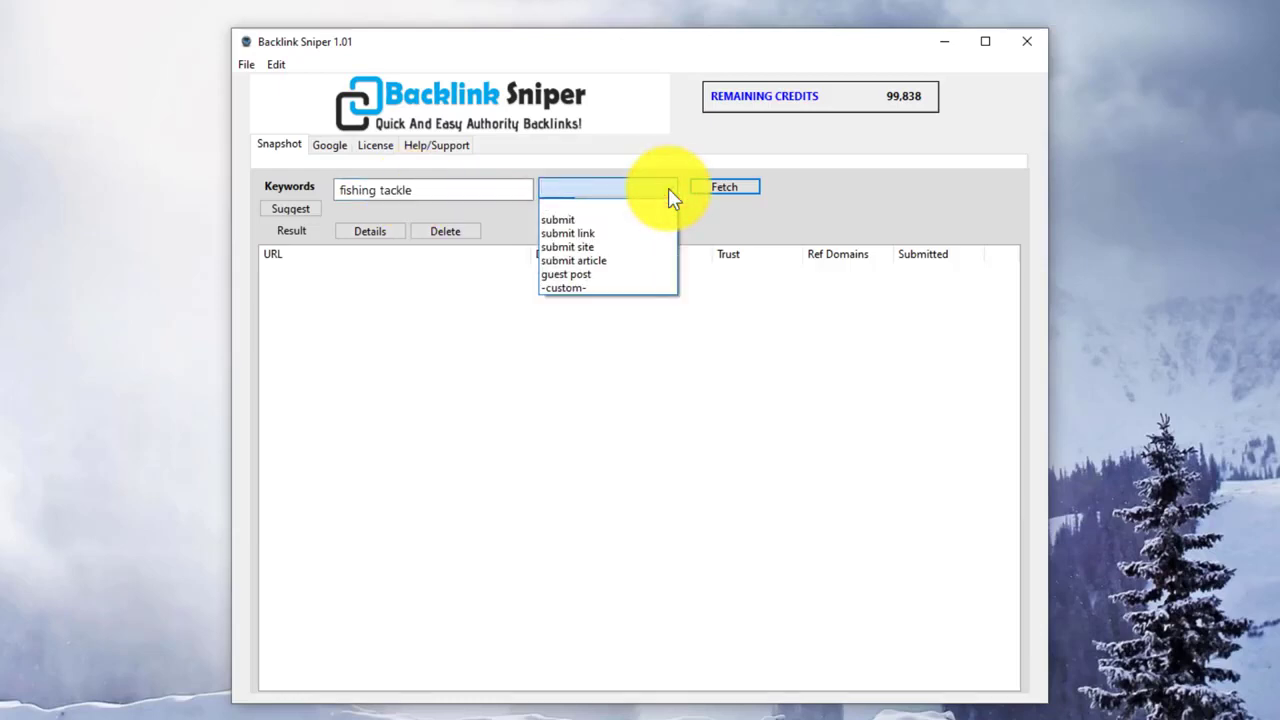
left_click(572, 260)
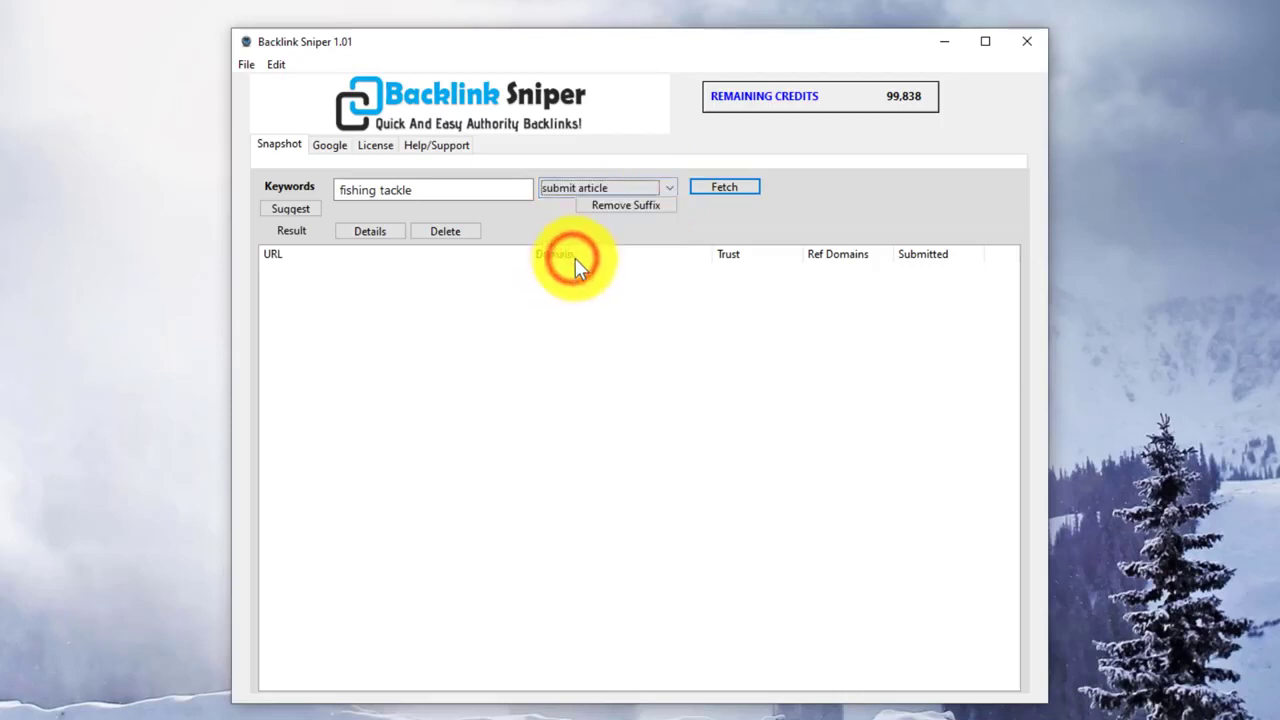
left_click(720, 188)
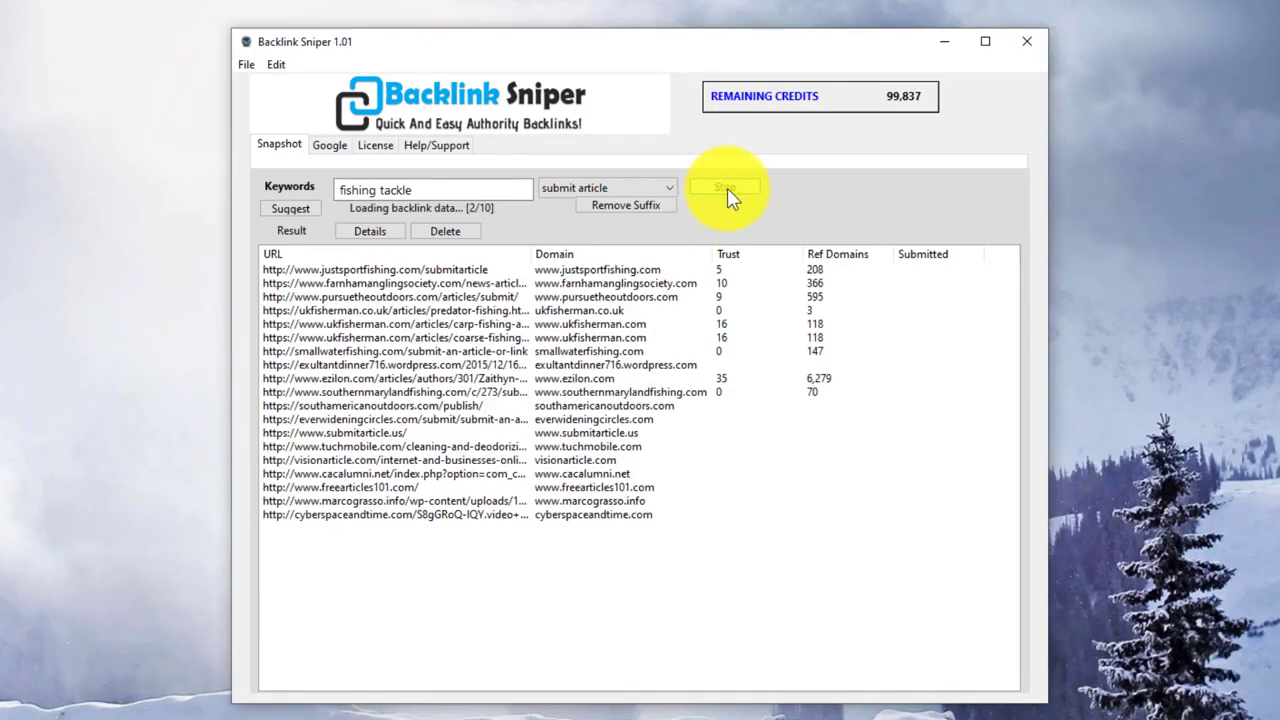
left_click(727, 189)
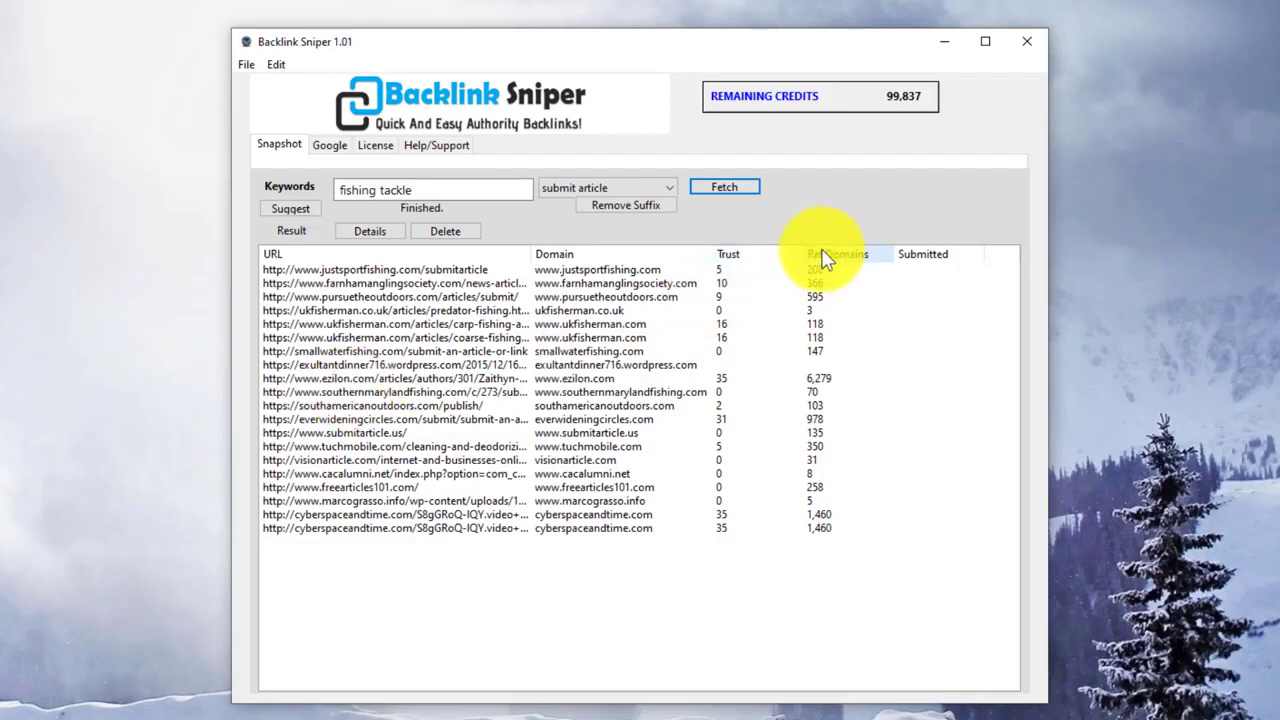
left_click(758, 256)
left_click(758, 254)
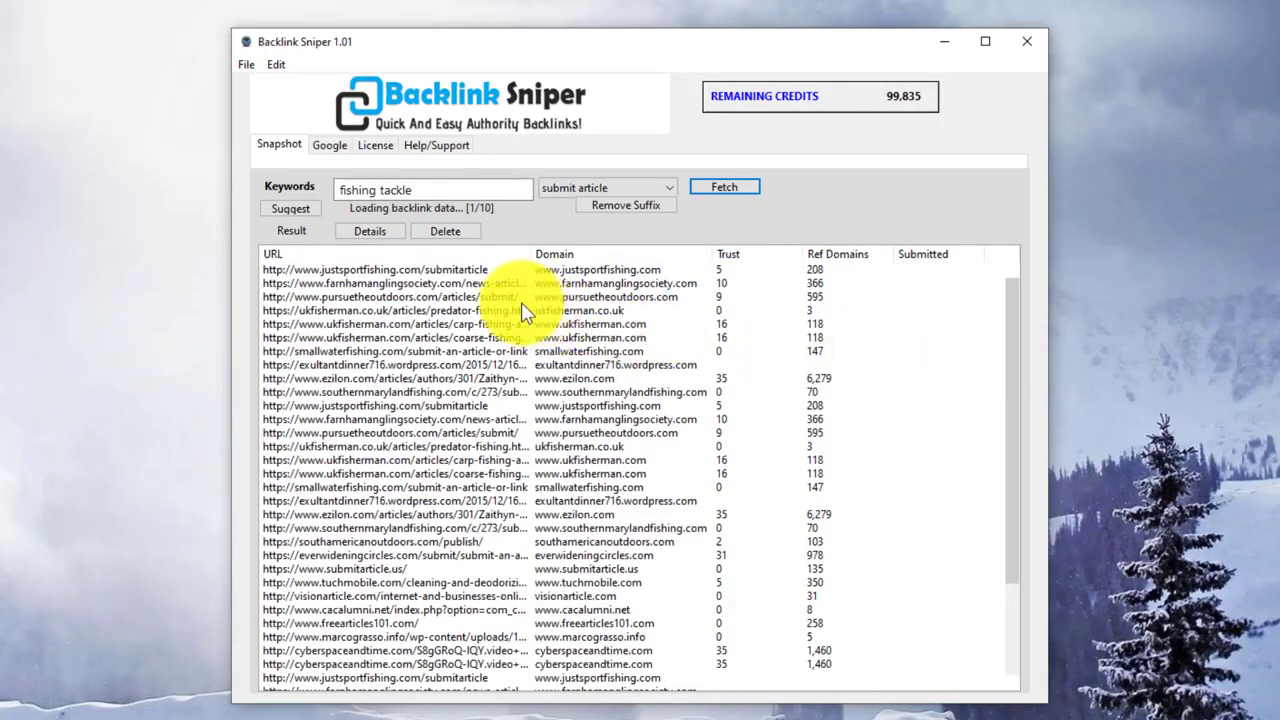
Mark the first justsportfishing.com/submitarticle result as submitted and add the note "offered a unique article with video" in its details
left_click(383, 276)
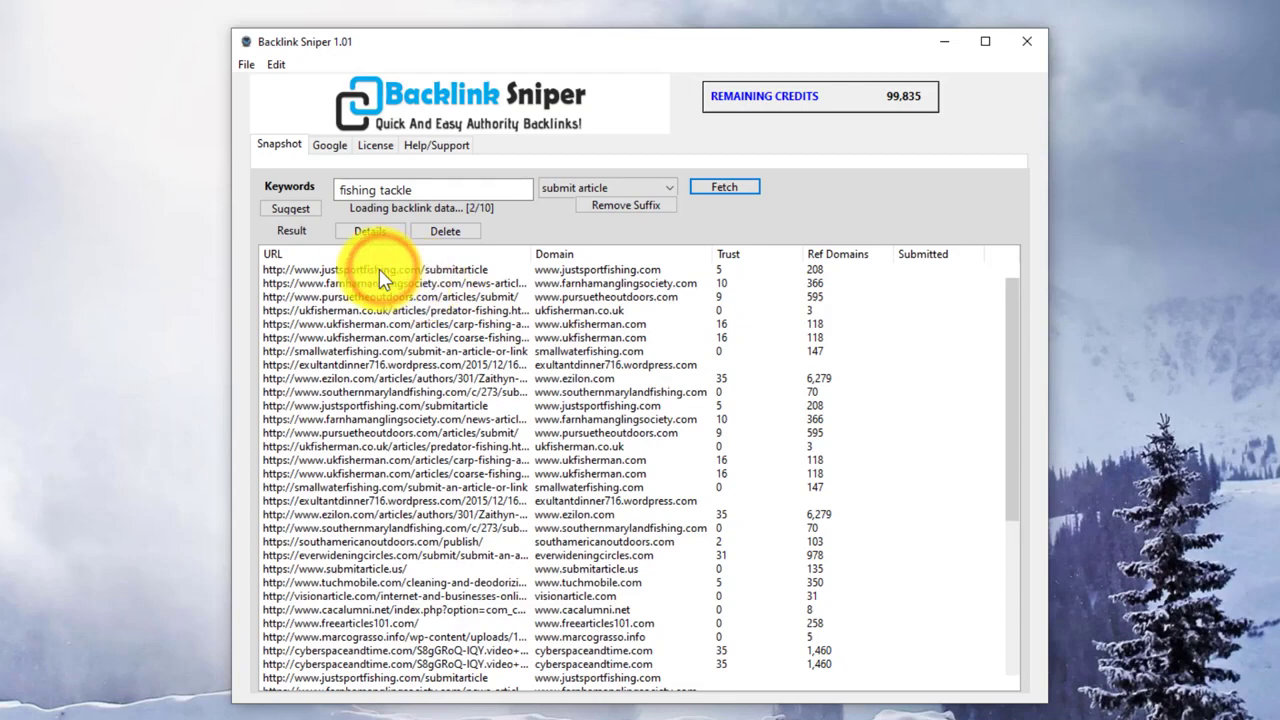
left_click(375, 268)
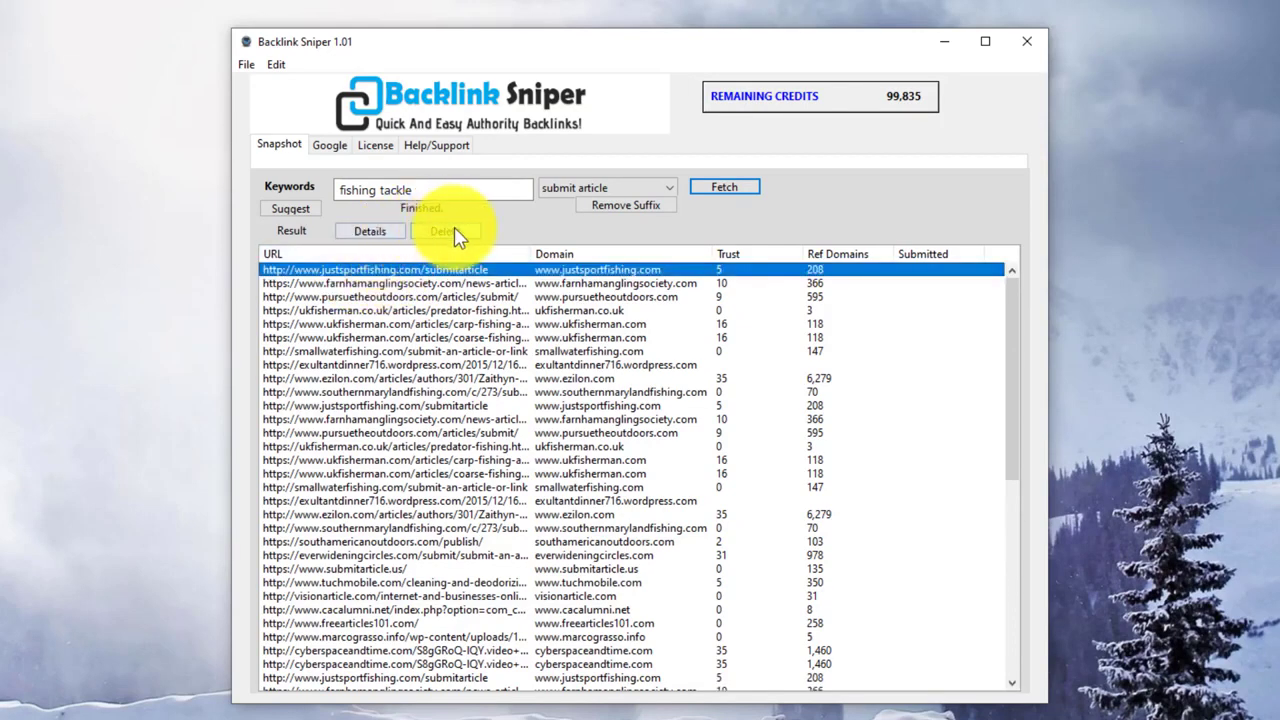
left_click(381, 238)
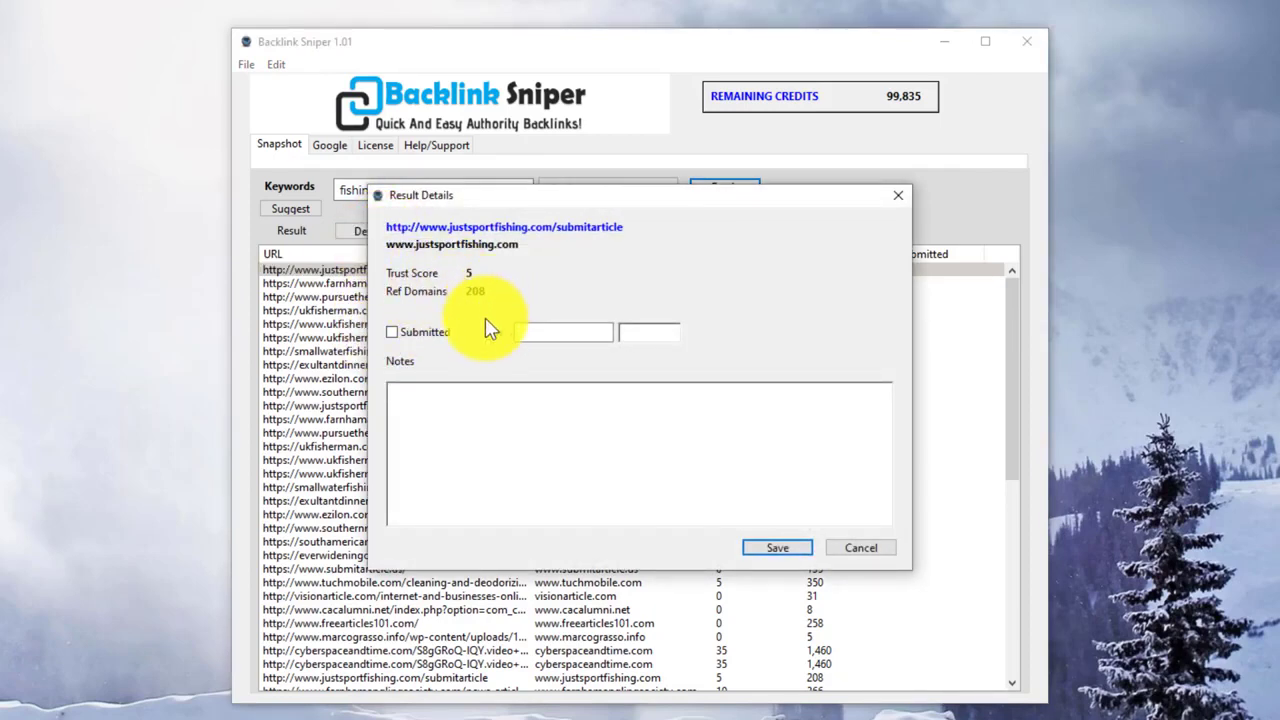
left_click(392, 336)
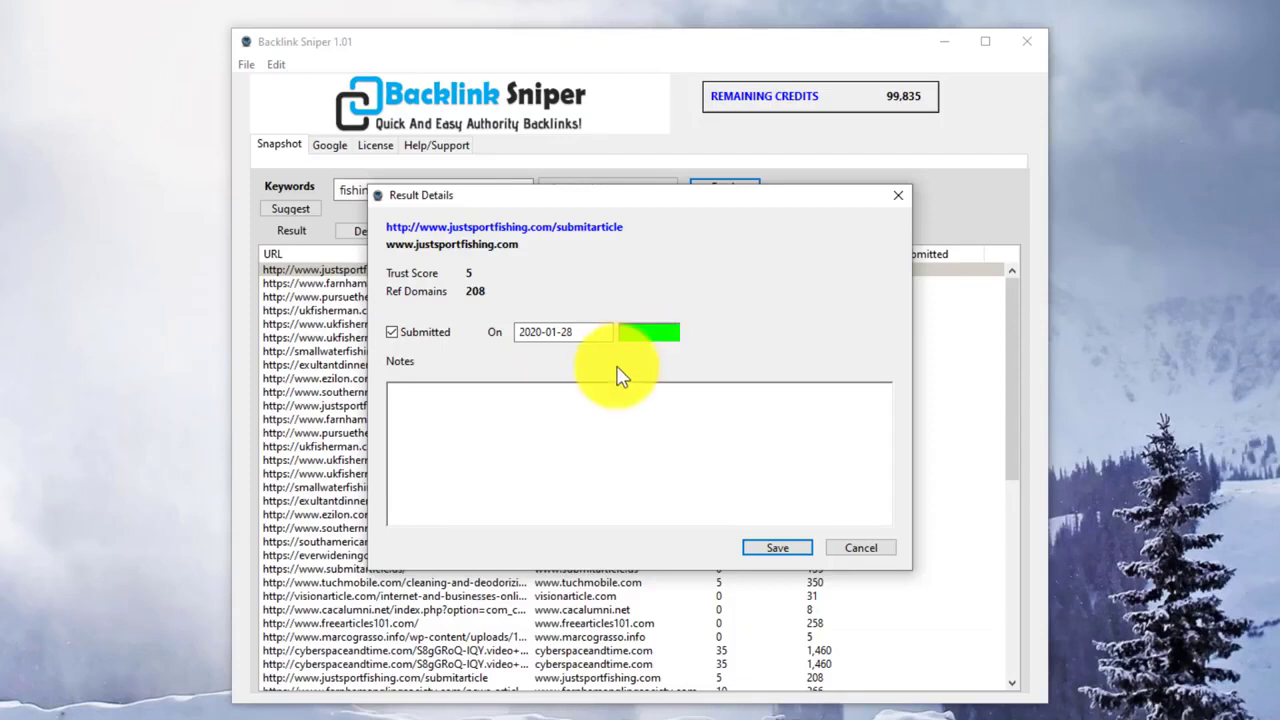
left_click(491, 430)
type("offered a unique article with video")
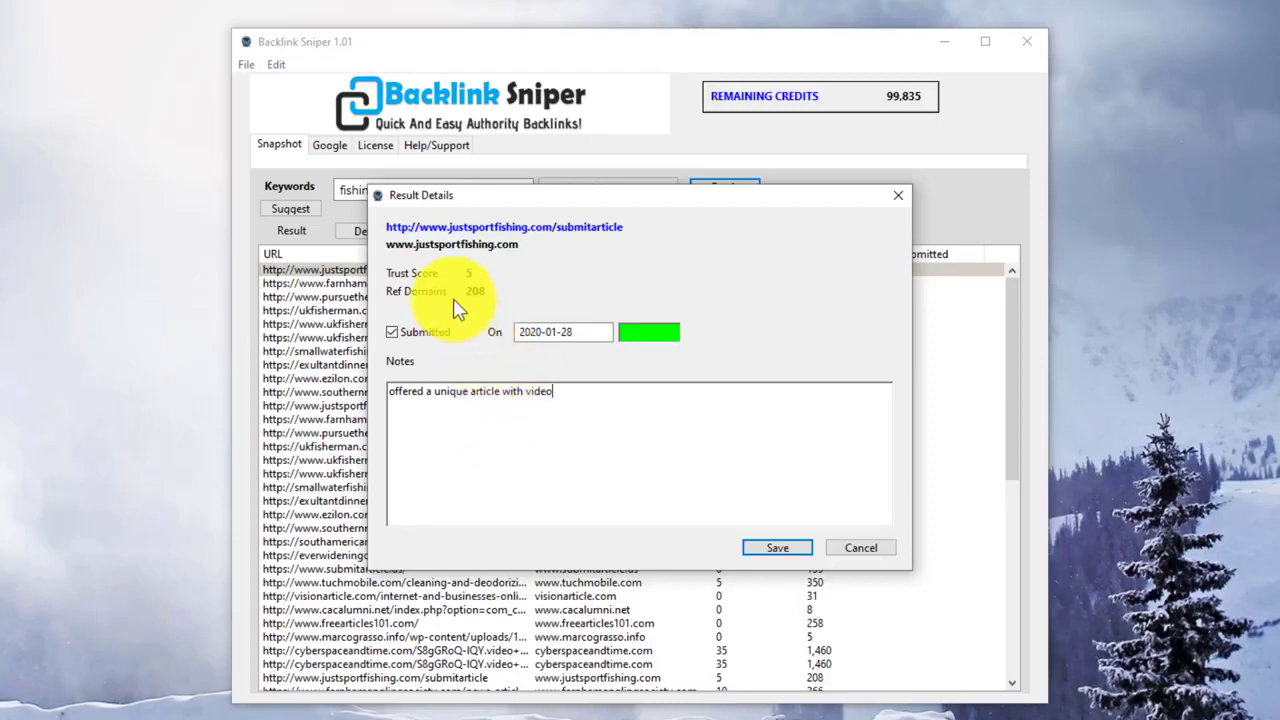
View the justsportfishing.com article submission page from the result's link, close it, and save the result details
left_click(508, 229)
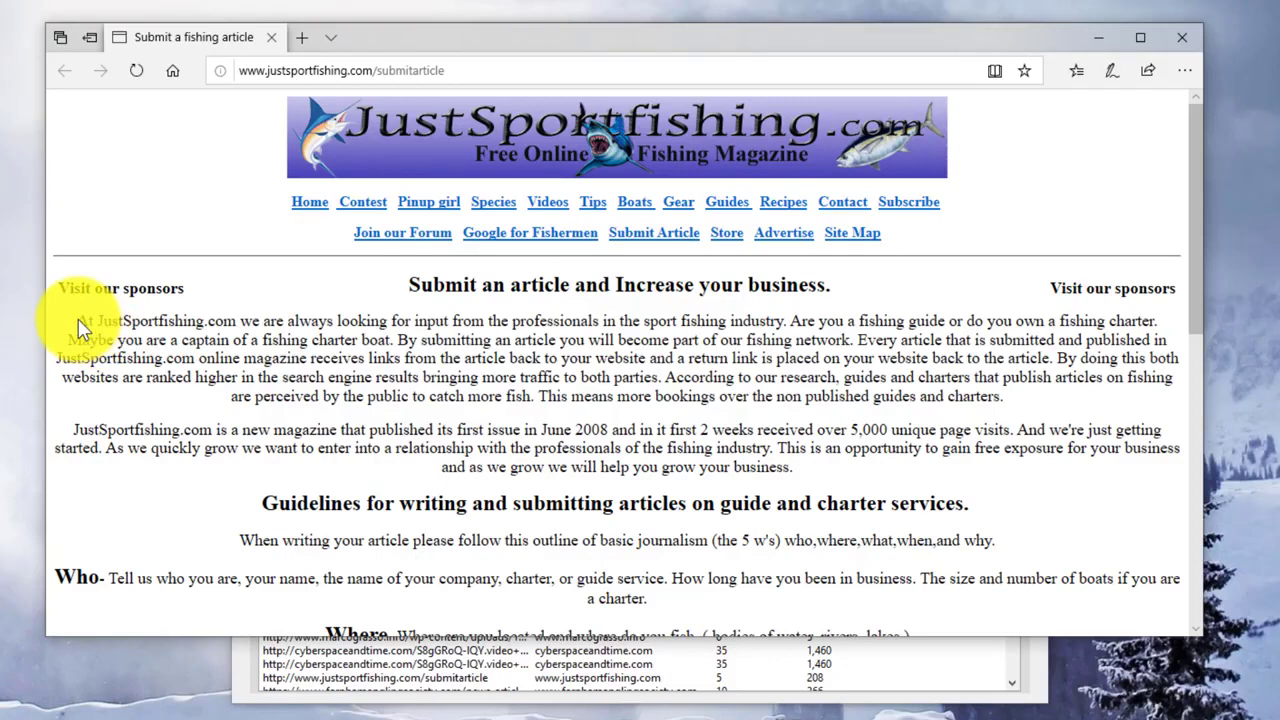
left_click(80, 320)
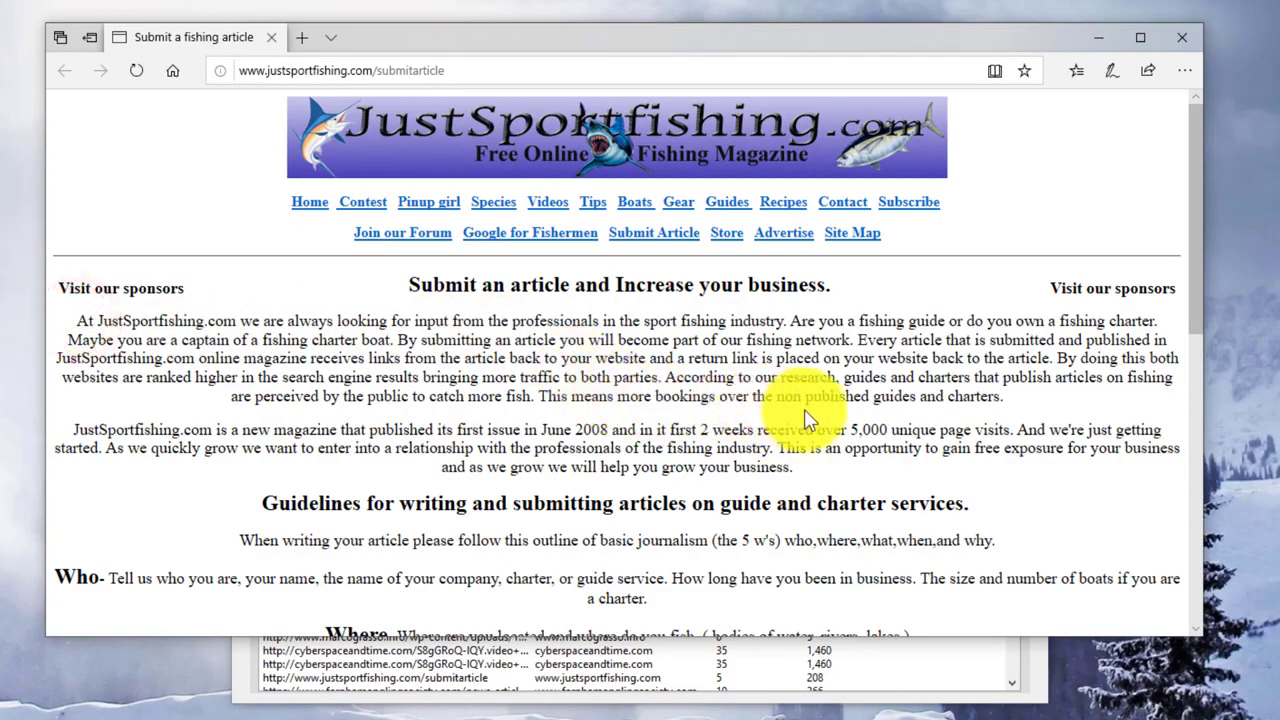
left_click(1181, 37)
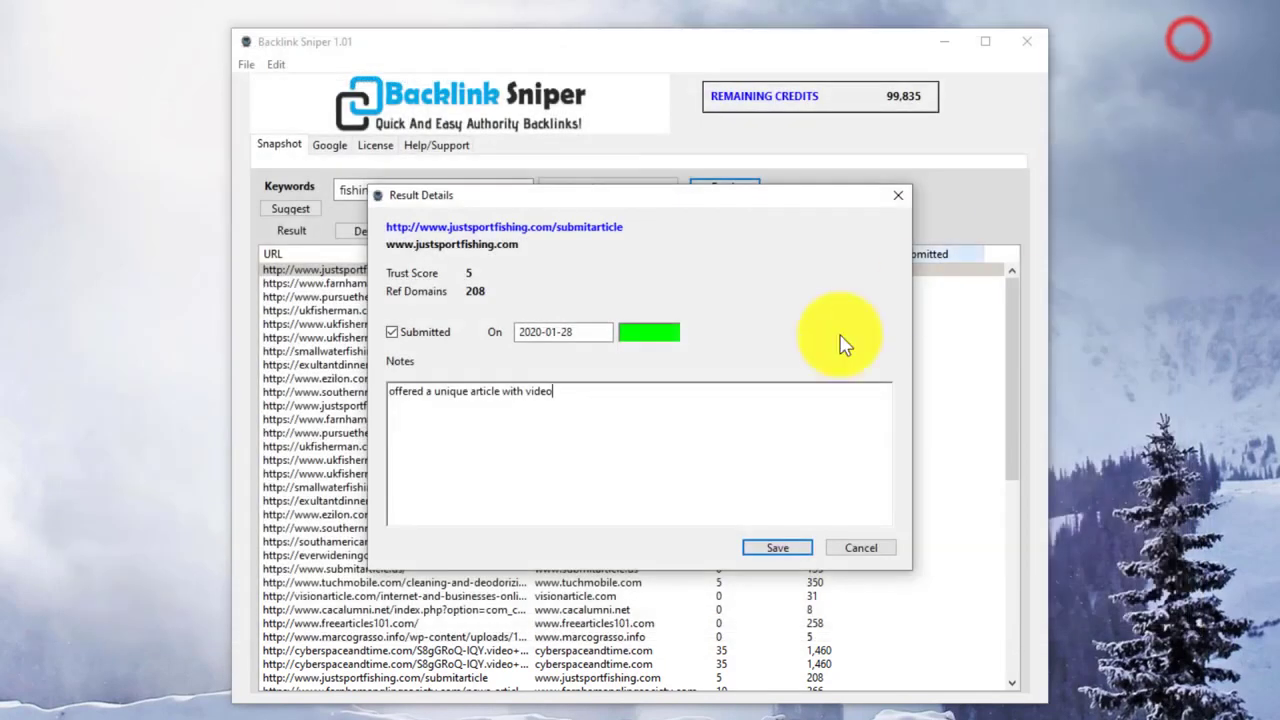
left_click(785, 546)
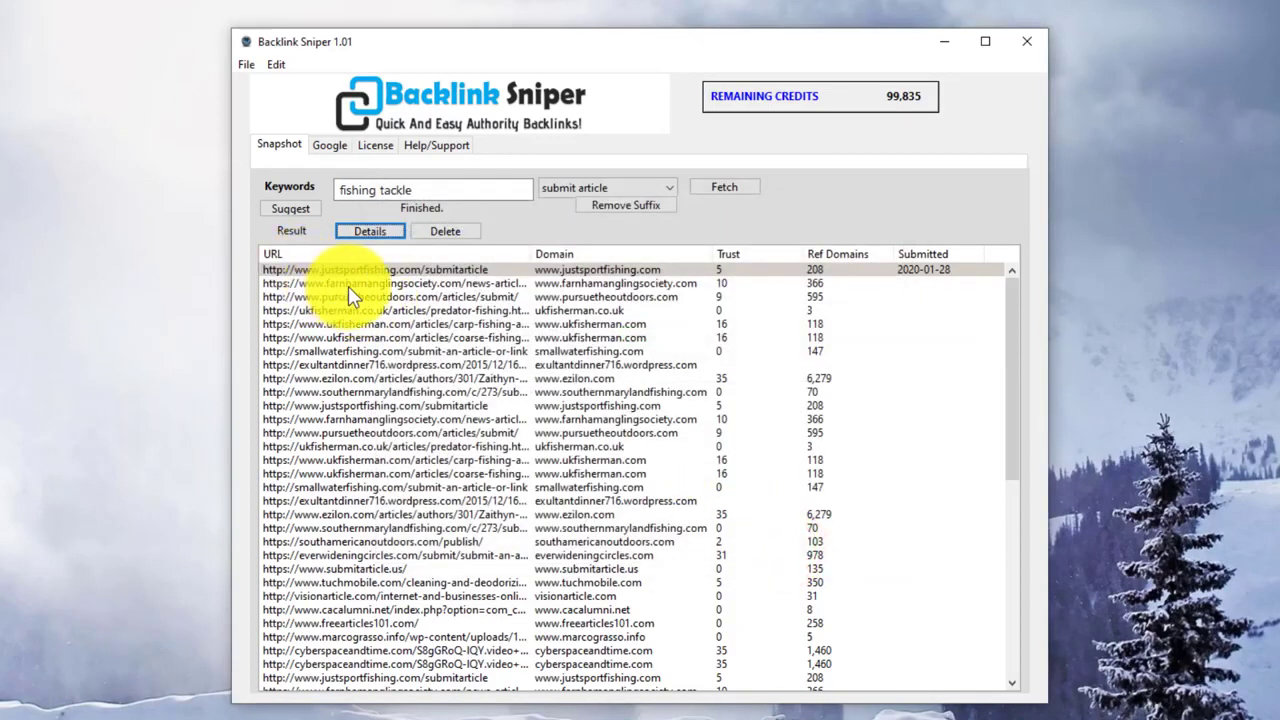
Review the article submission guidelines on the pursuetheoutdoors.com page from its result details, and close the details without saving
left_click(349, 297)
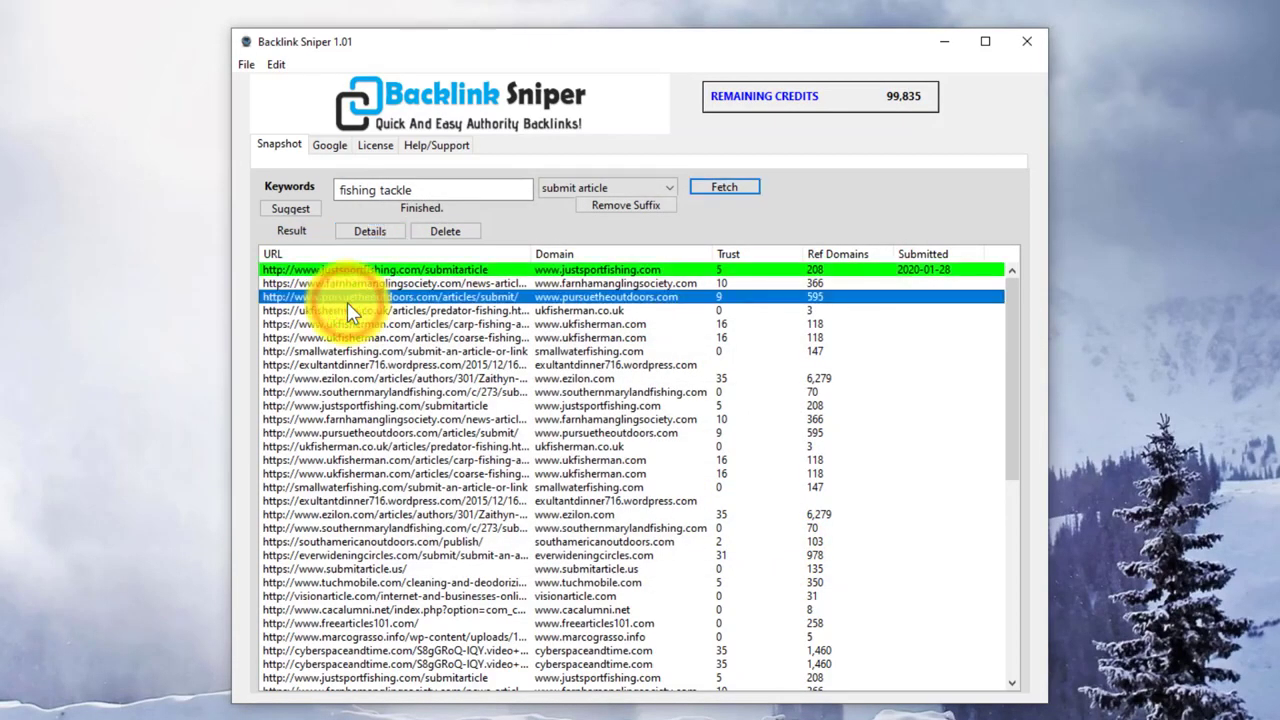
left_click(374, 231)
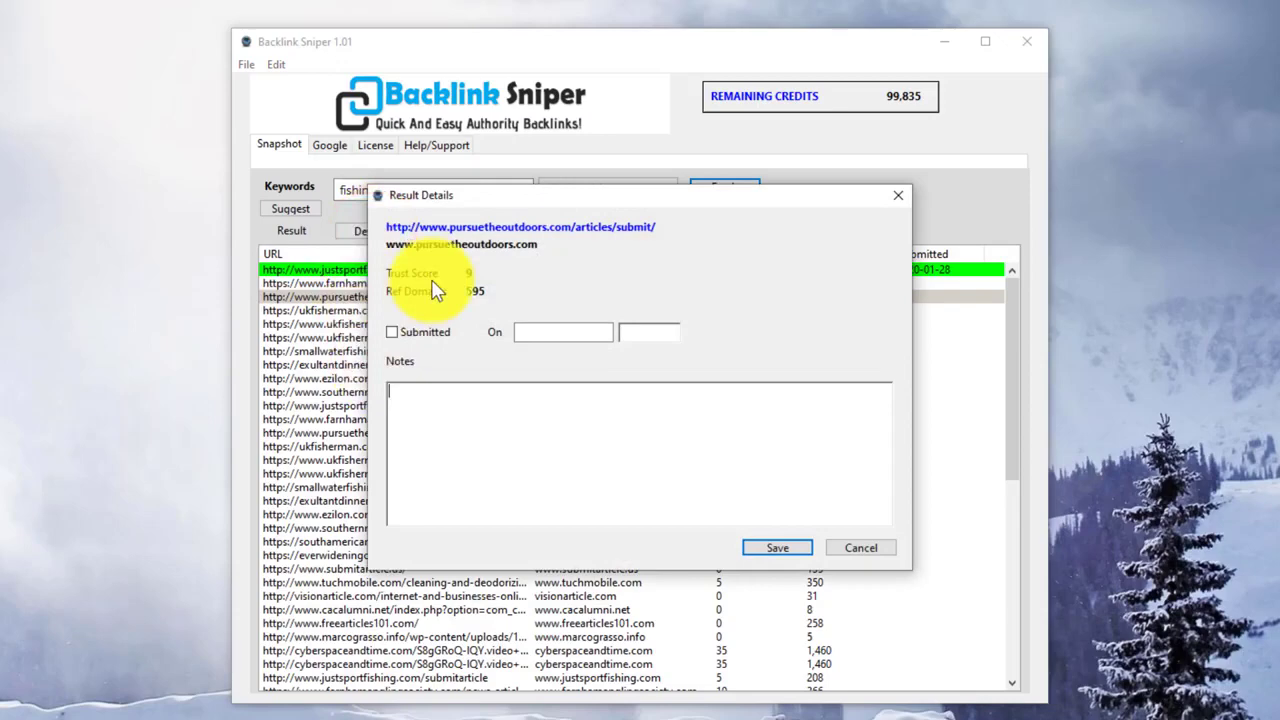
left_click(524, 227)
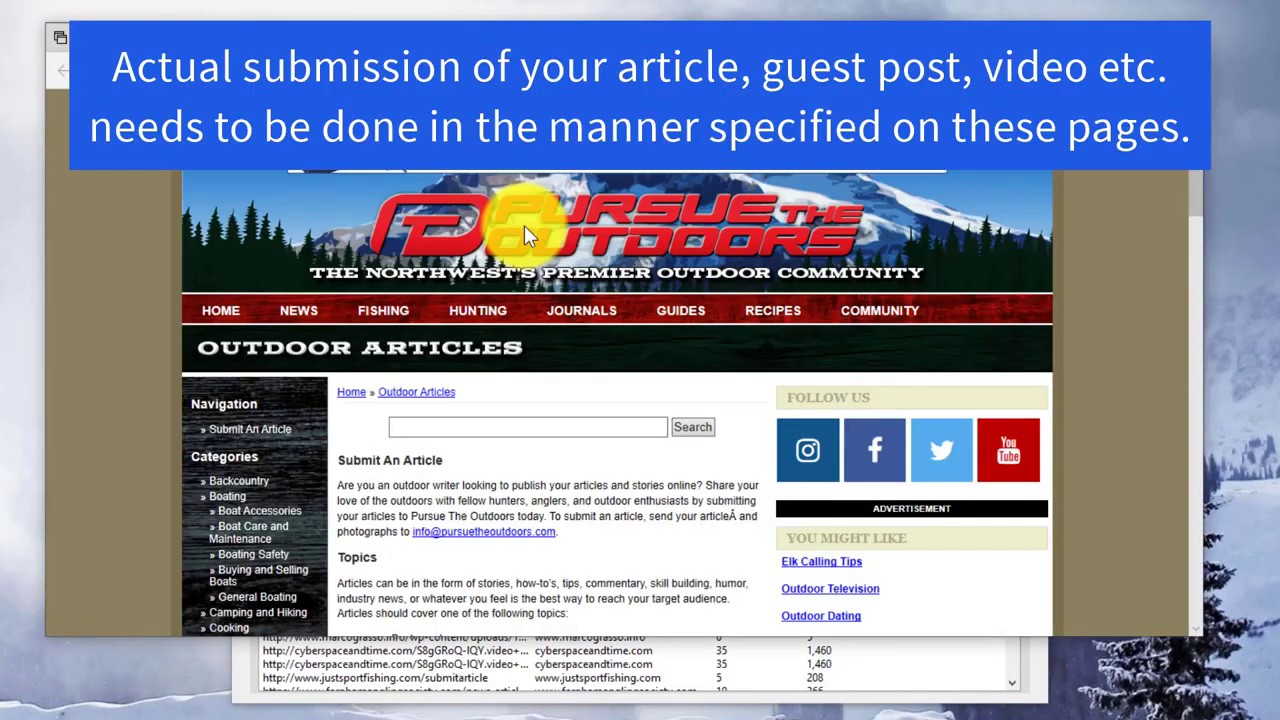
scroll(494, 480, "down", 2)
scroll(500, 488, "down", 3)
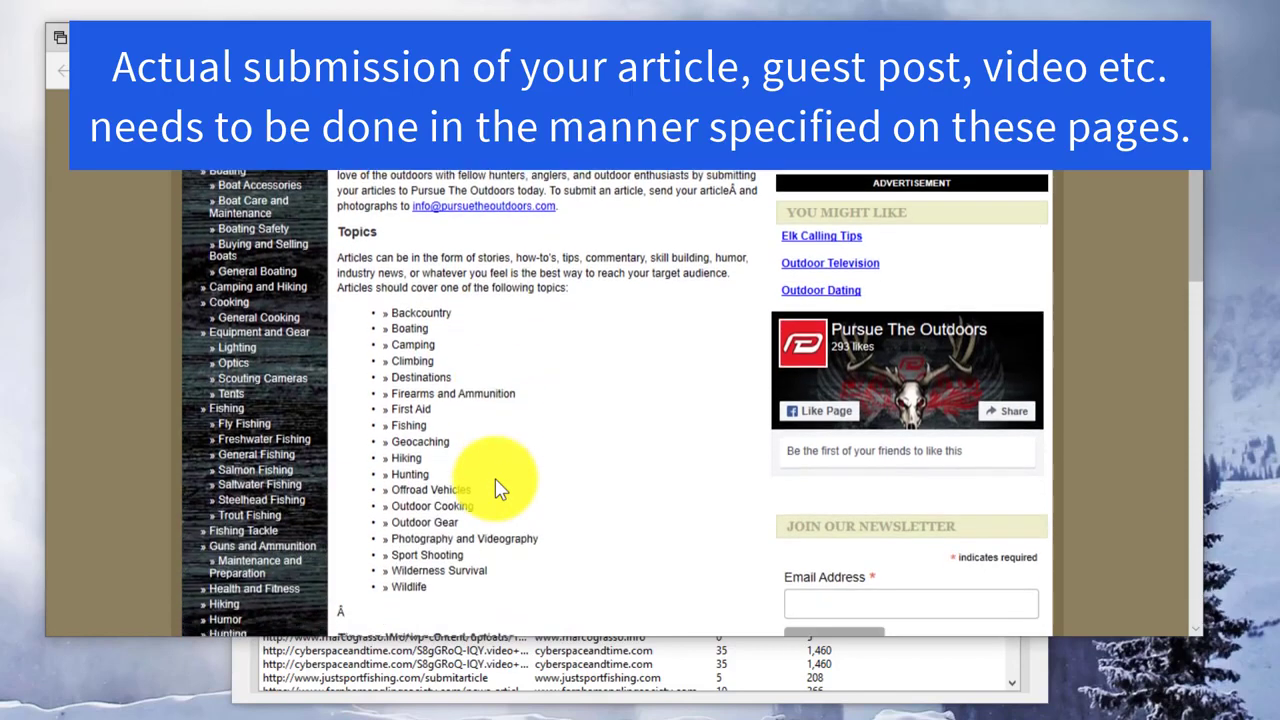
scroll(500, 488, "up", 2)
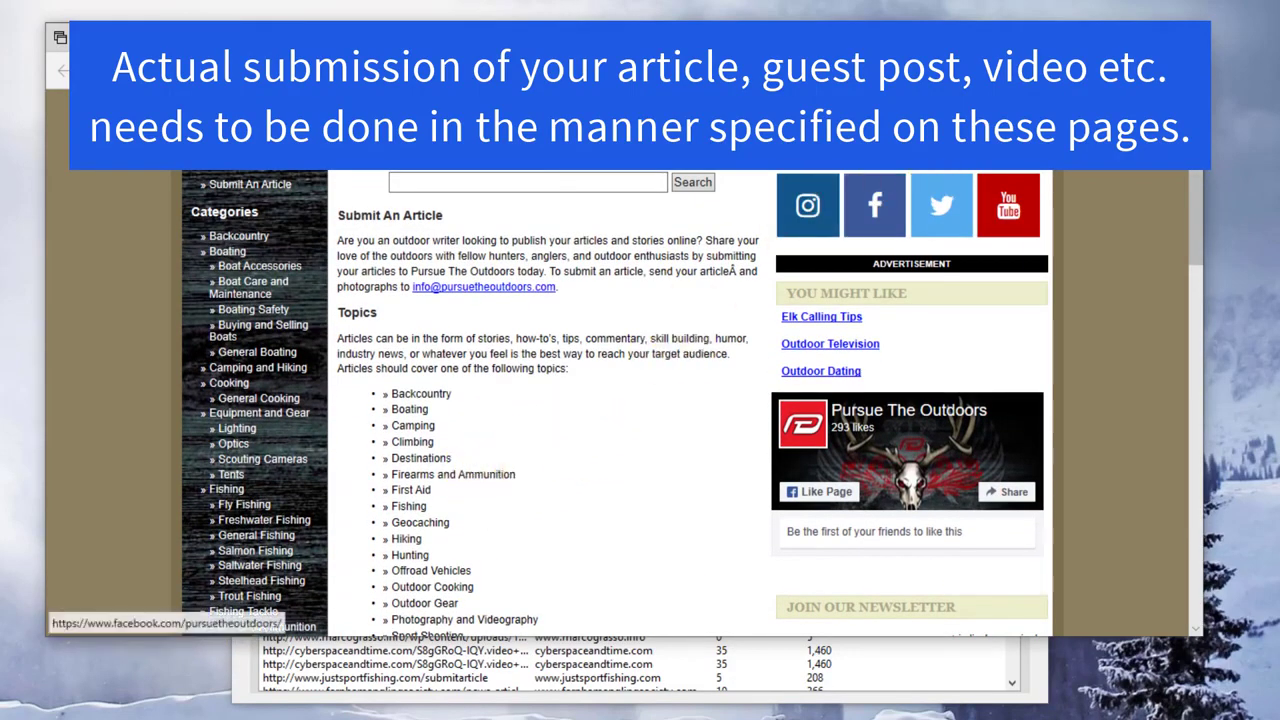
scroll(585, 350, "down", 2)
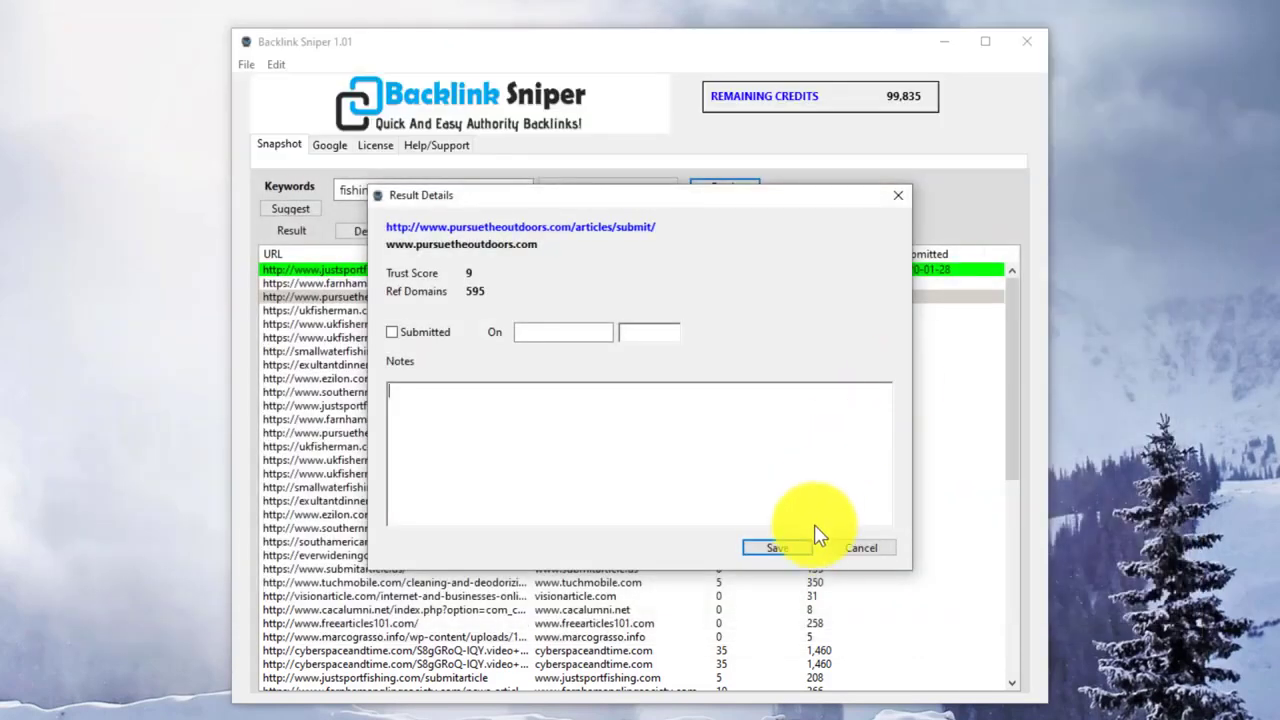
left_click(850, 545)
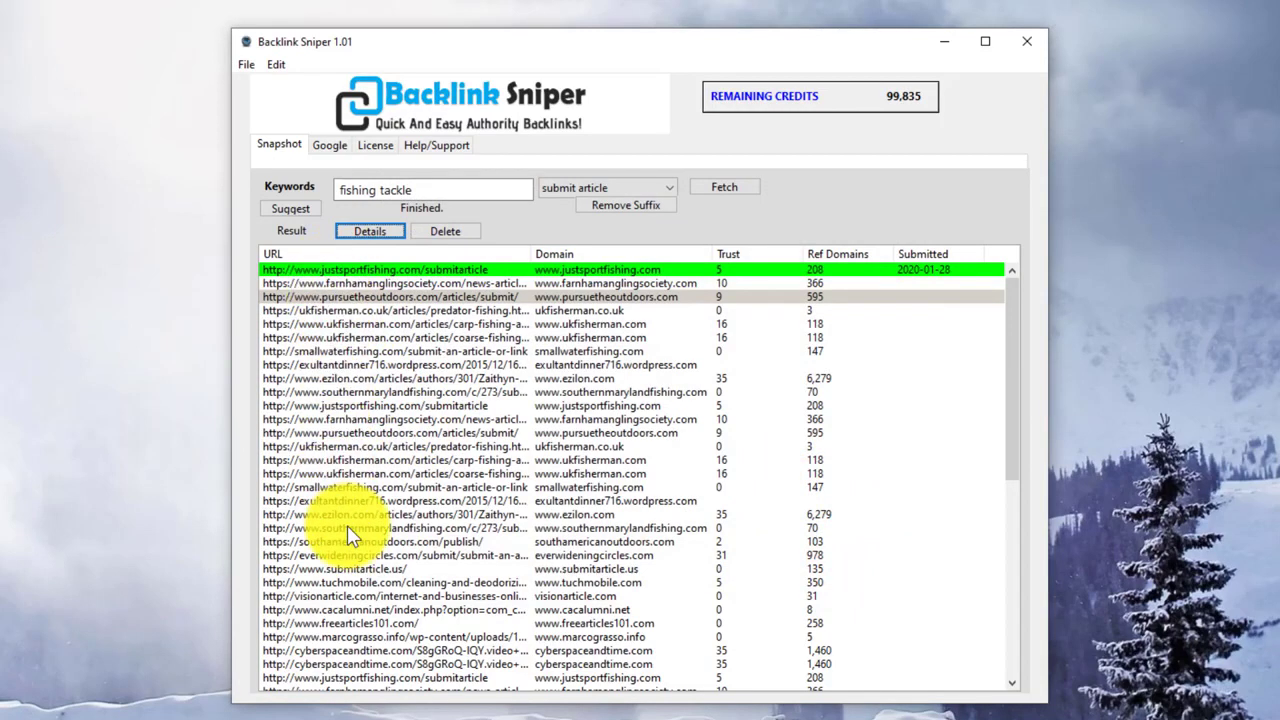
Save the project to the Downloads folder as the CSV file fishing_tackle_submit_article_backlinksniper.csv
left_click(248, 65)
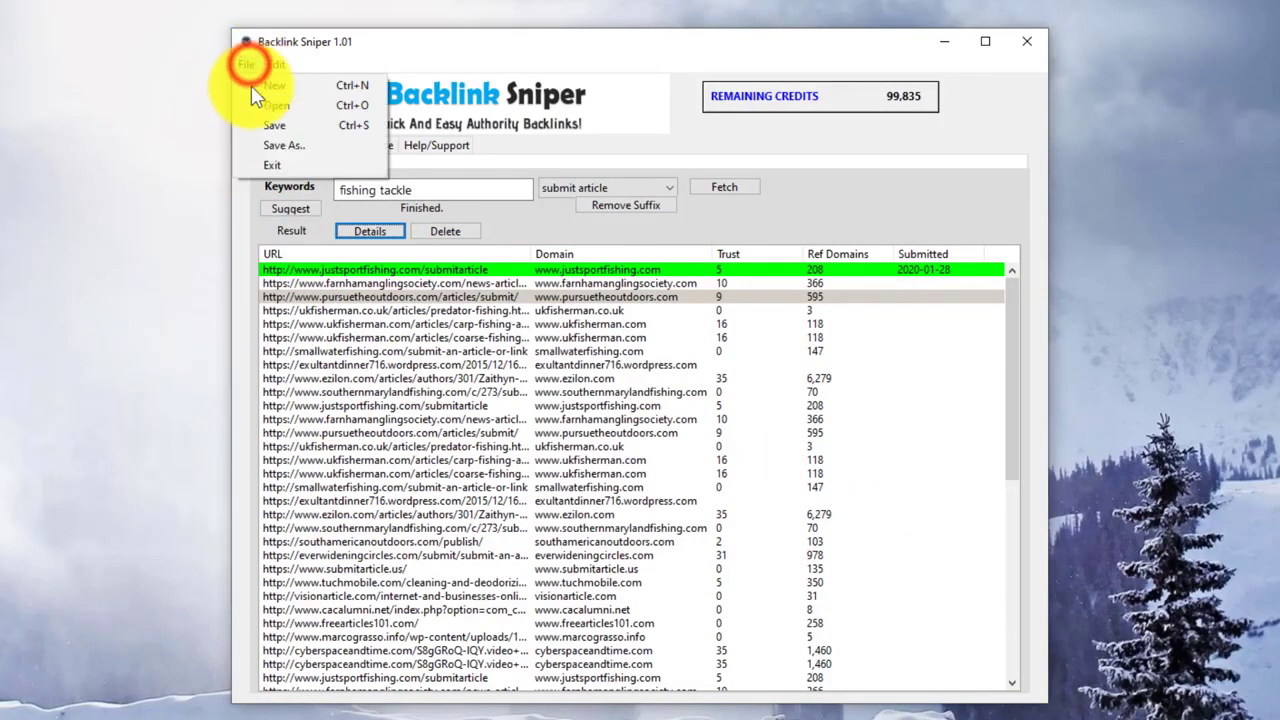
left_click(277, 147)
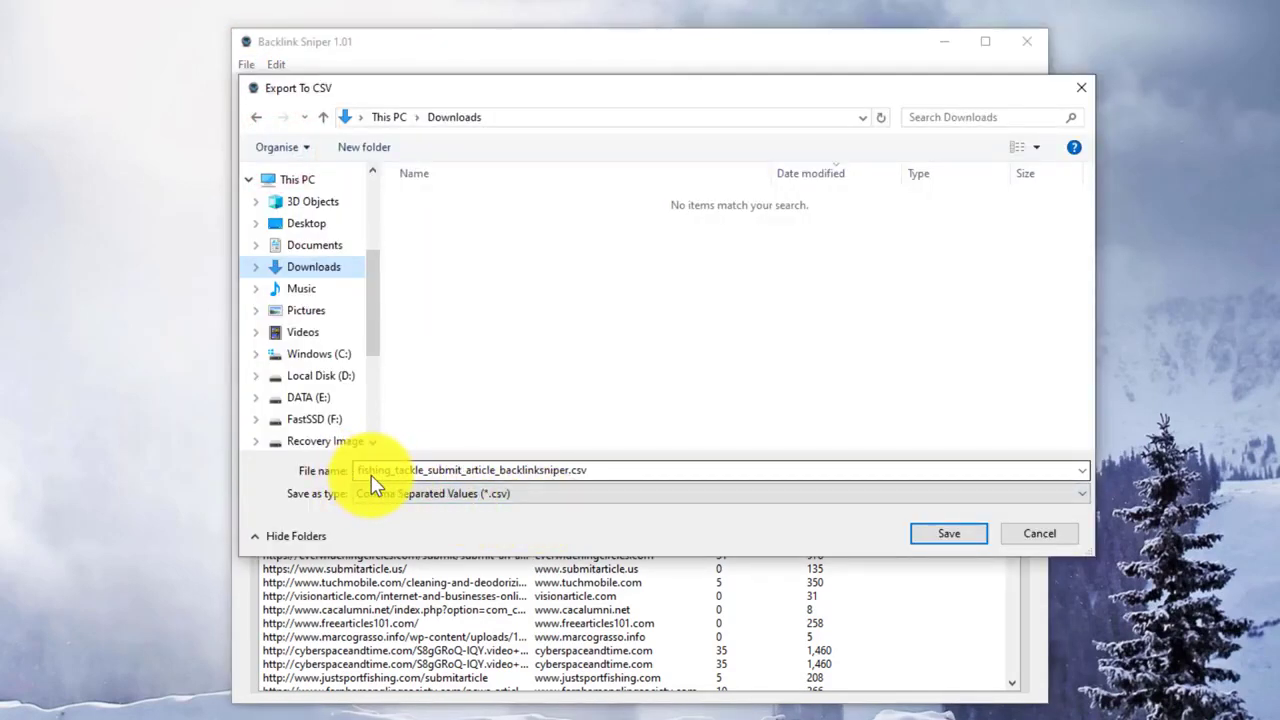
left_click(423, 471)
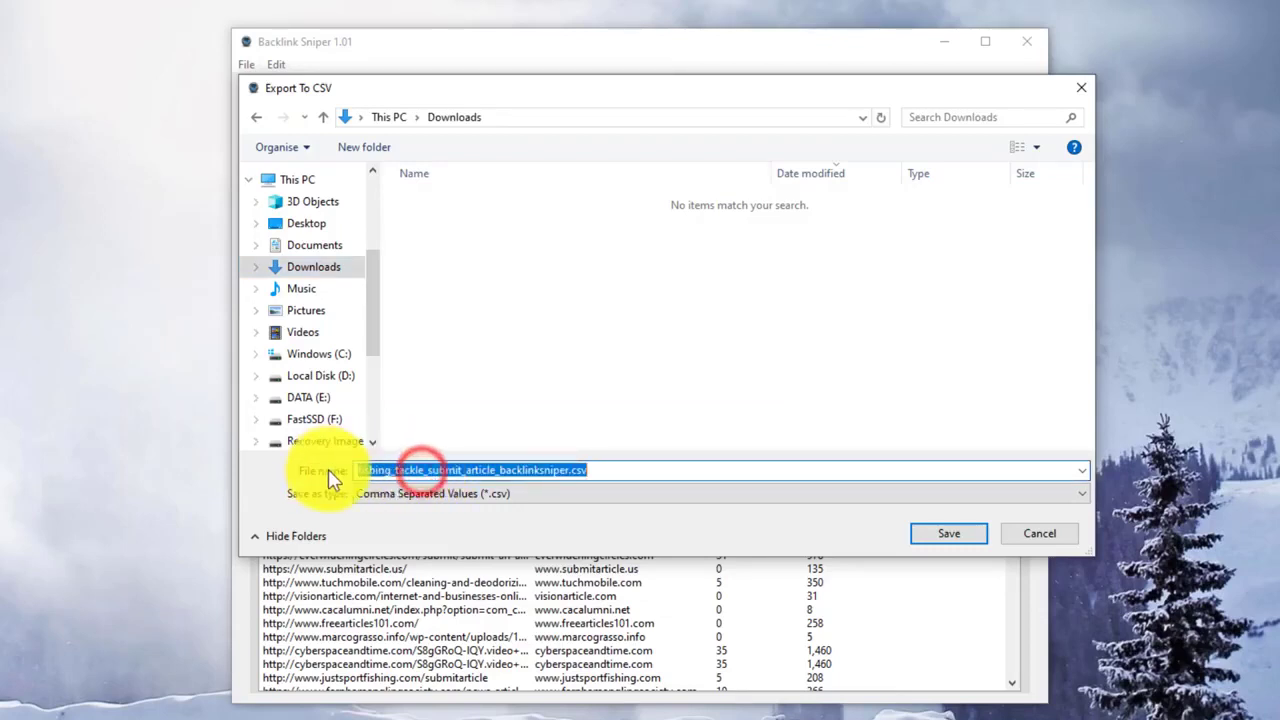
left_click_drag(428, 472, 482, 478)
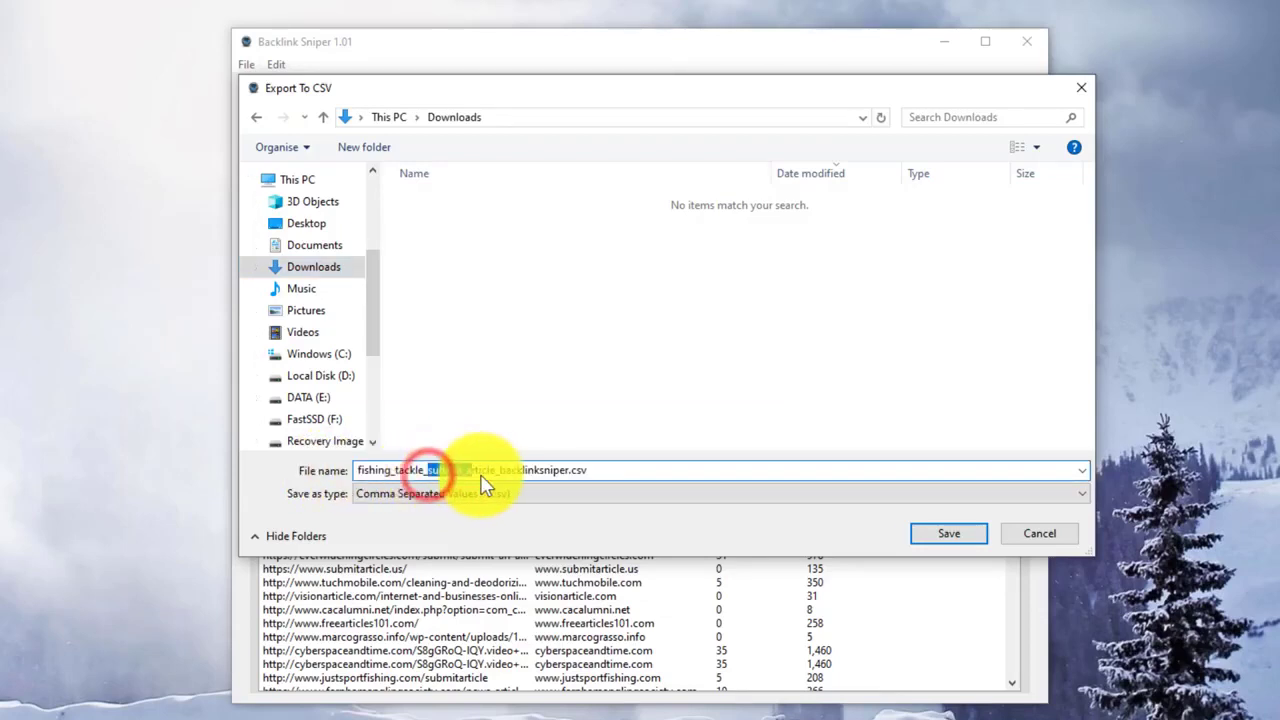
left_click(617, 476)
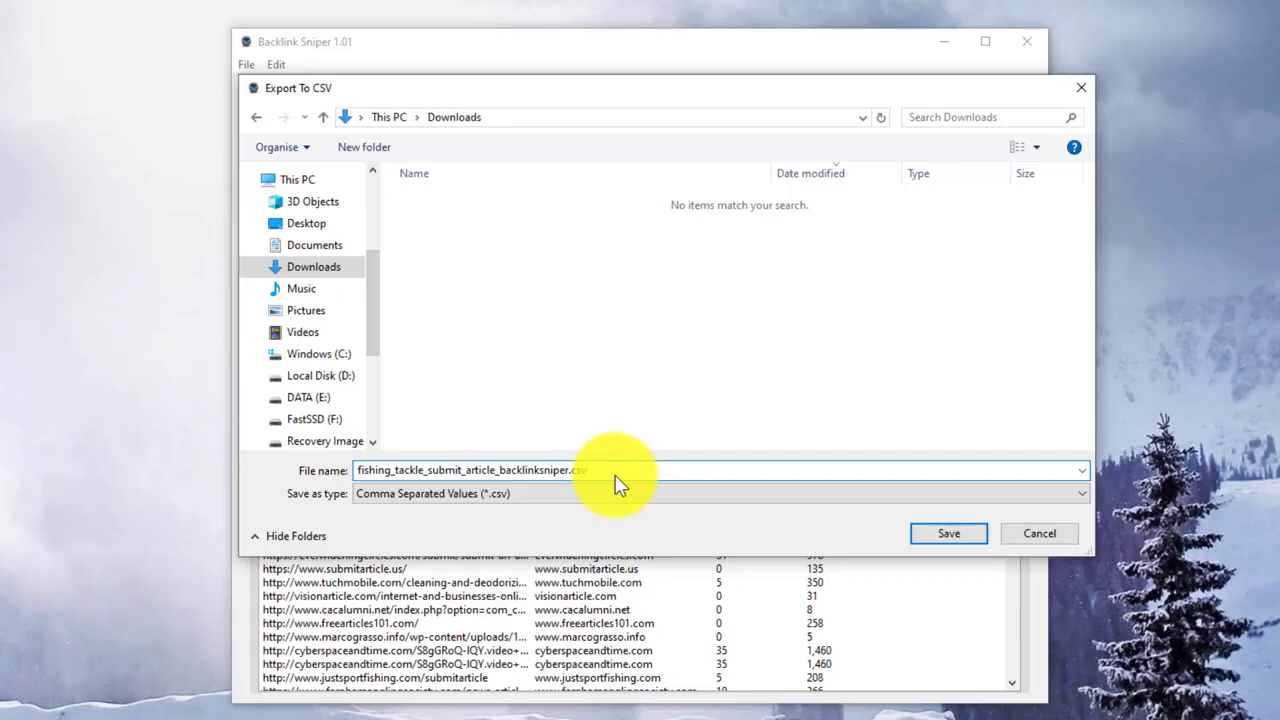
left_click(945, 537)
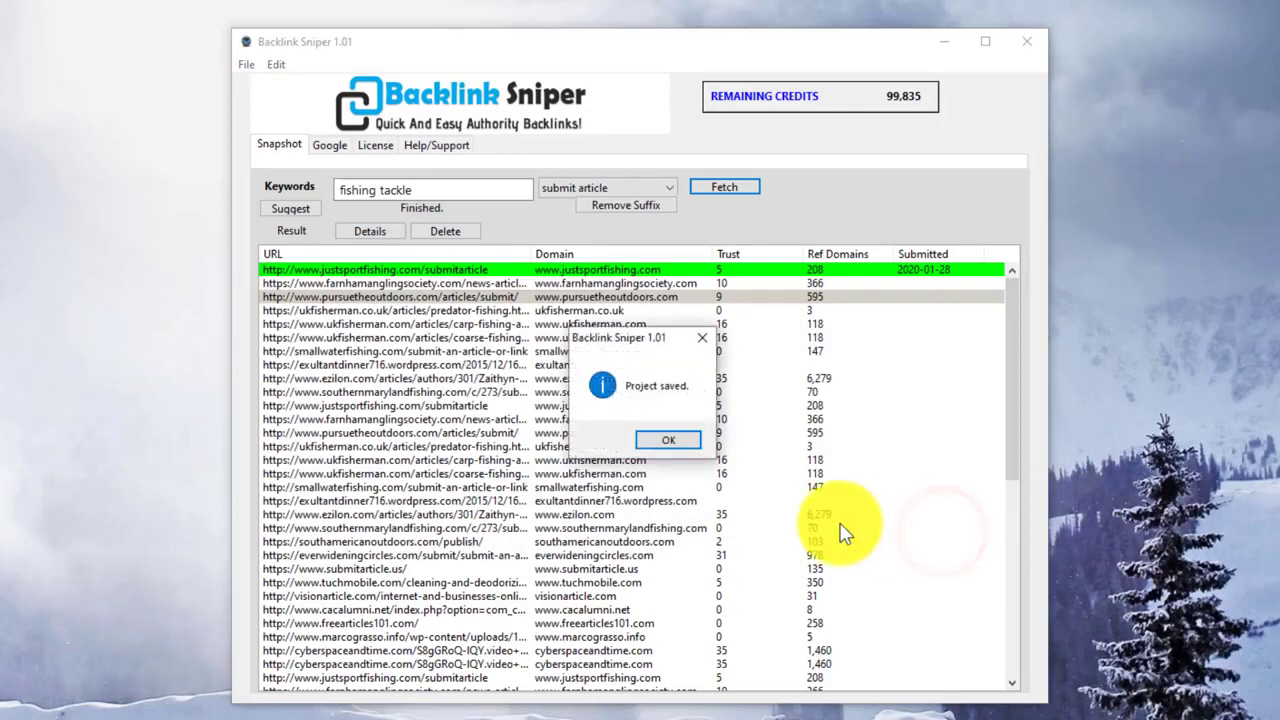
left_click(660, 440)
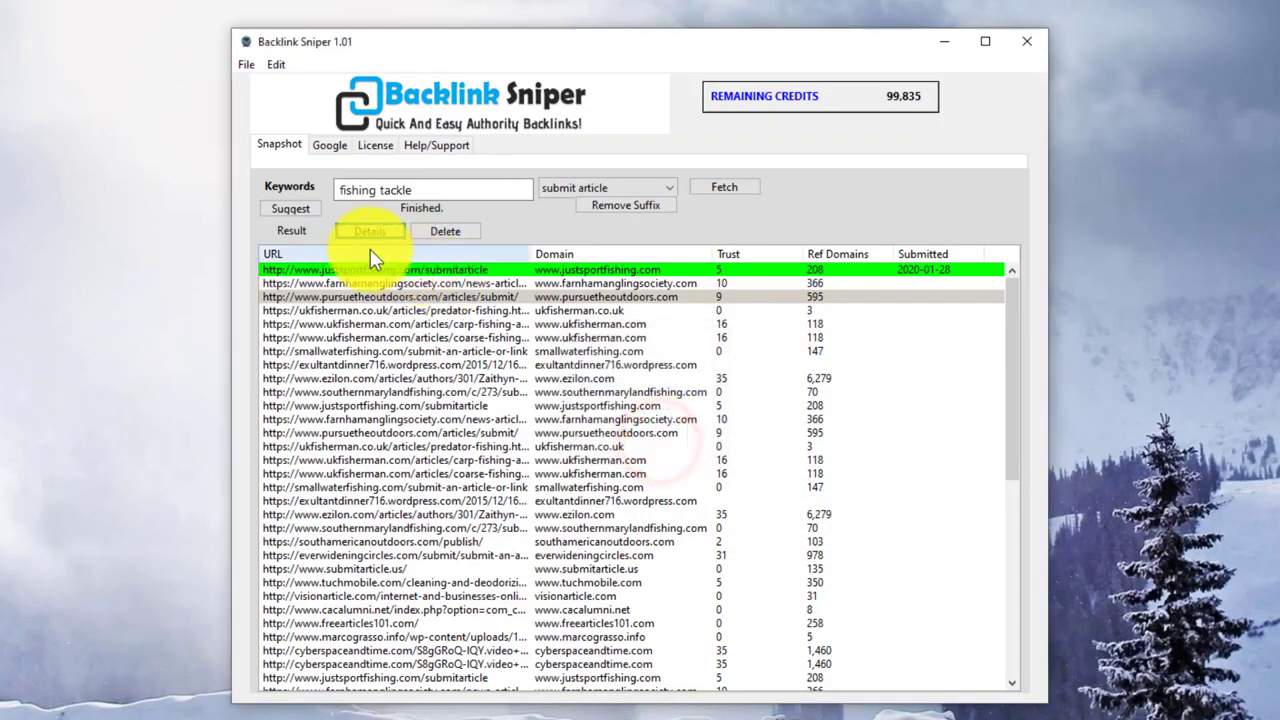
Get keyword suggestions for "fishing" and sort them by search volume
left_click(292, 210)
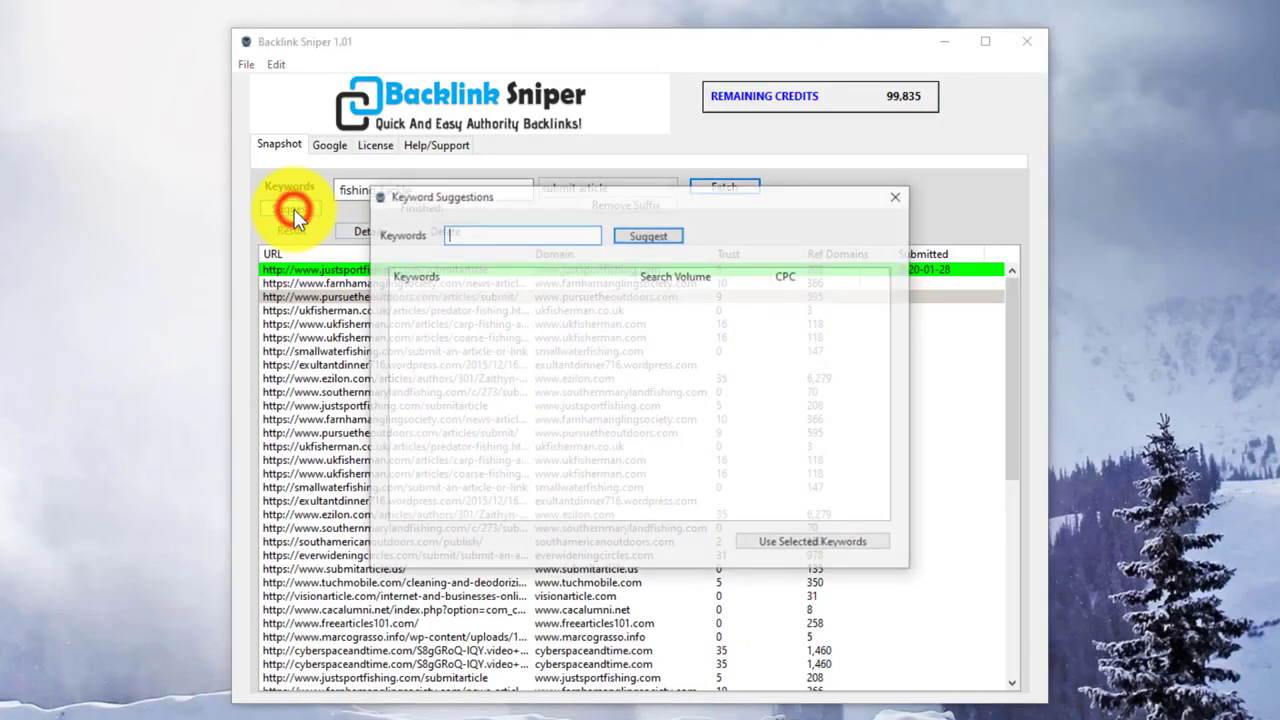
type("fishing")
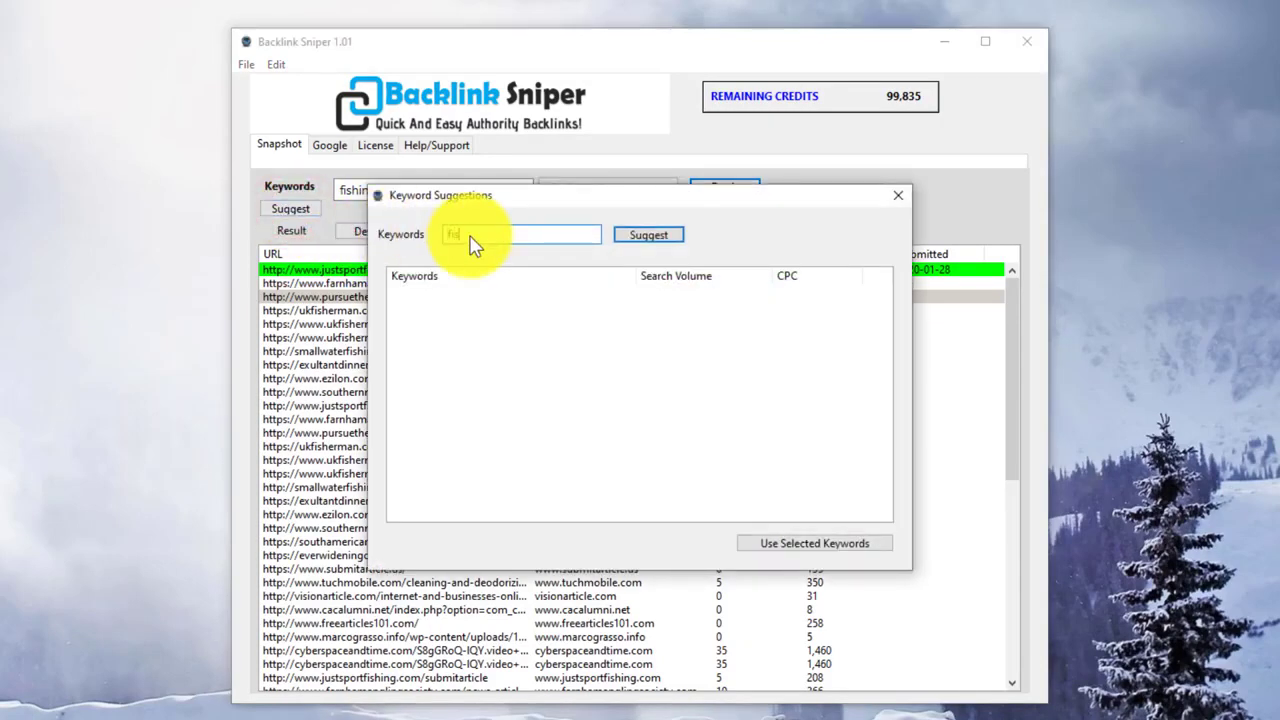
left_click(646, 238)
left_click(646, 238)
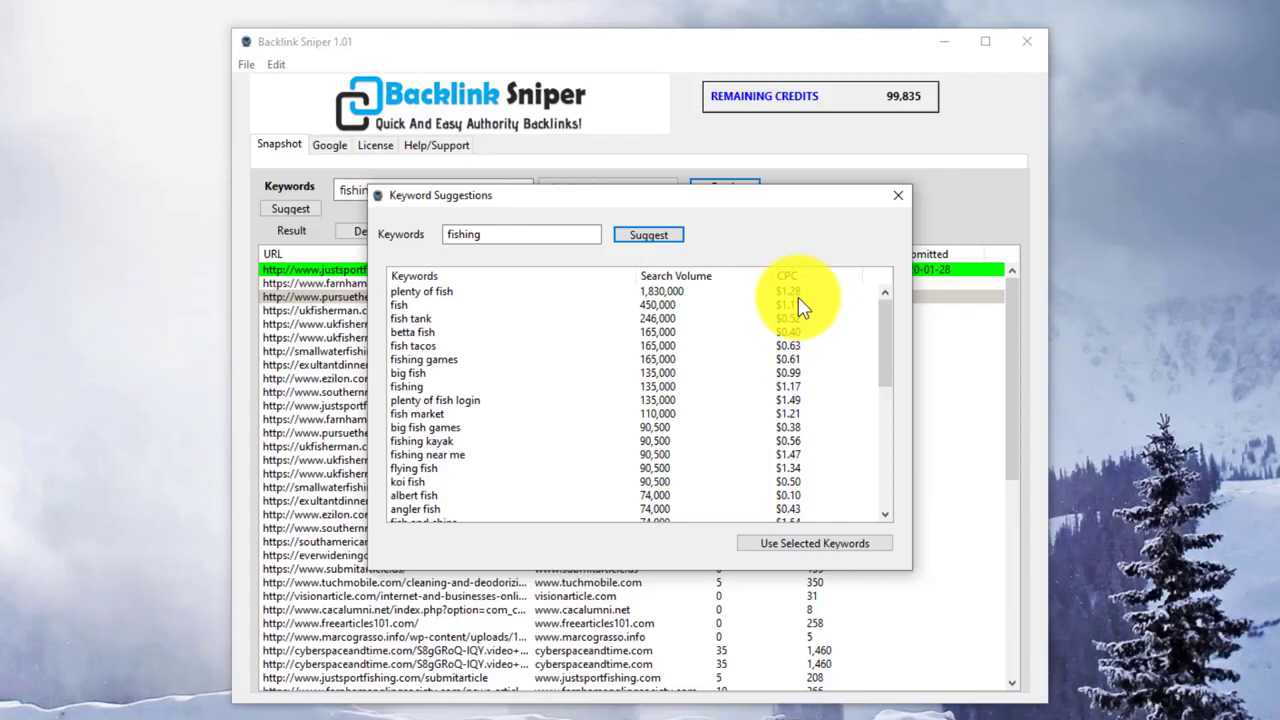
left_click(676, 280)
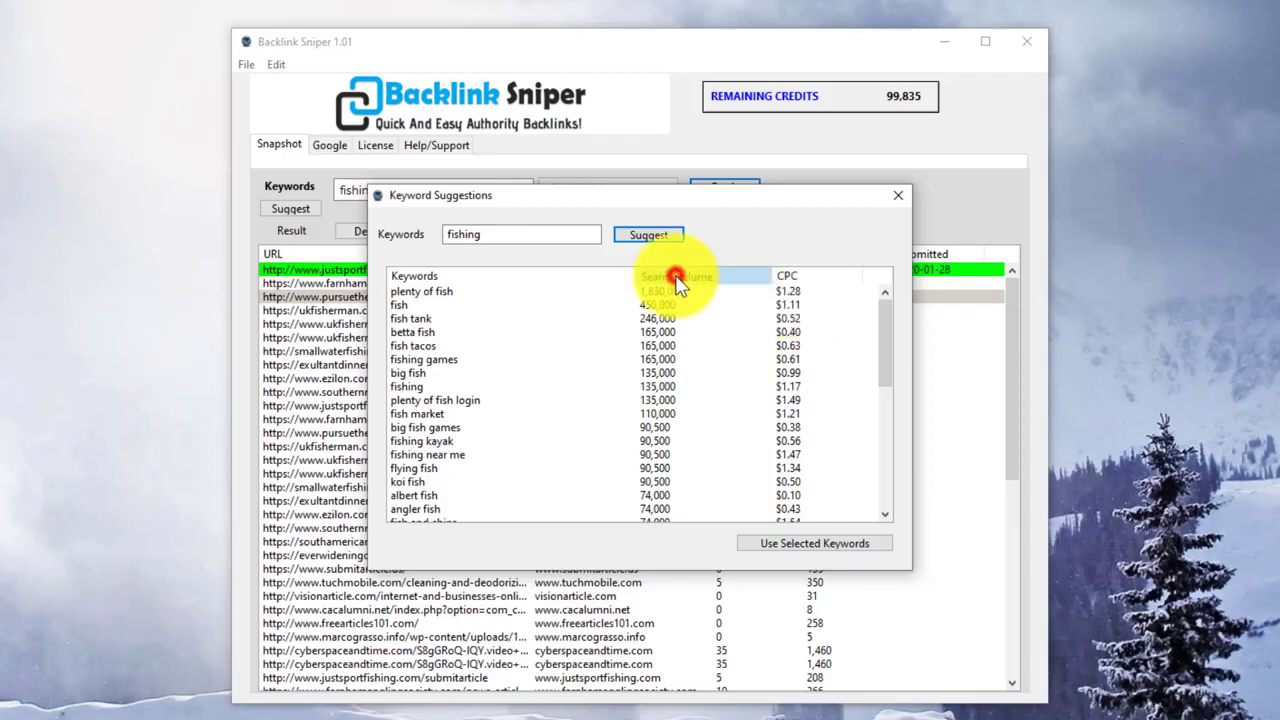
left_click(676, 280)
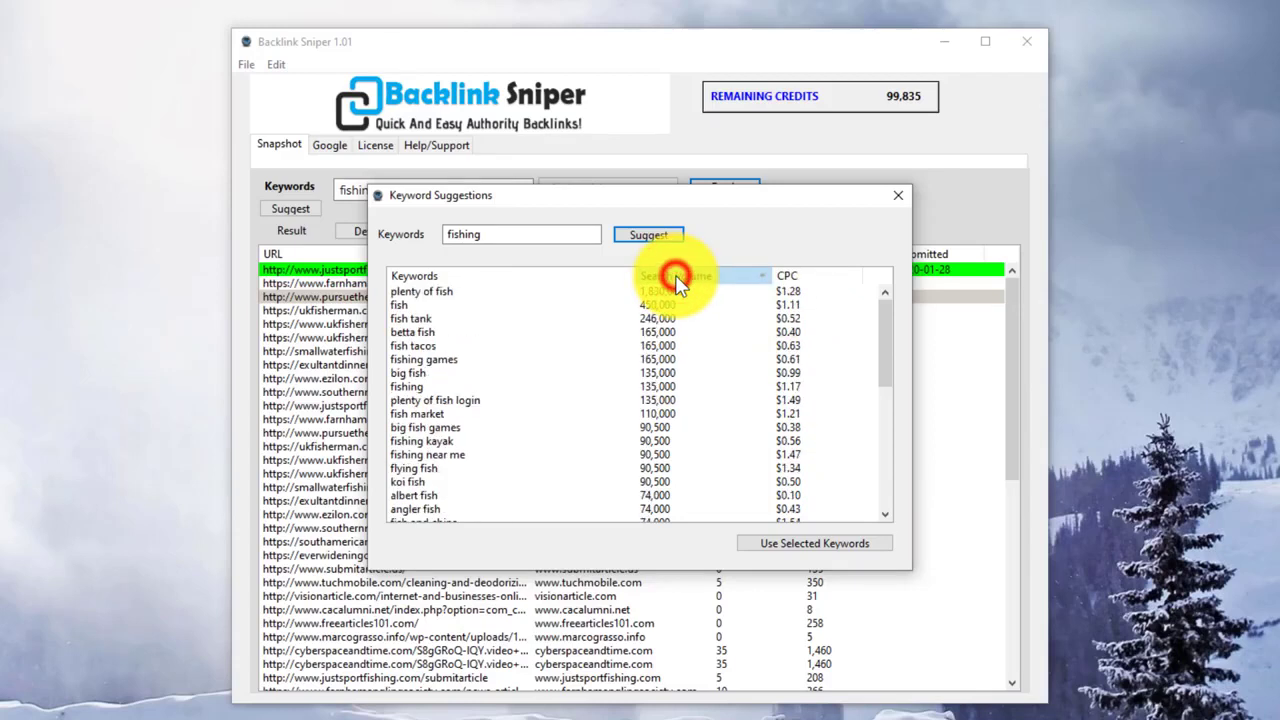
Use the suggested keyword "fishing near me" and fetch backlink results with the "guest post" suffix
left_click(428, 454)
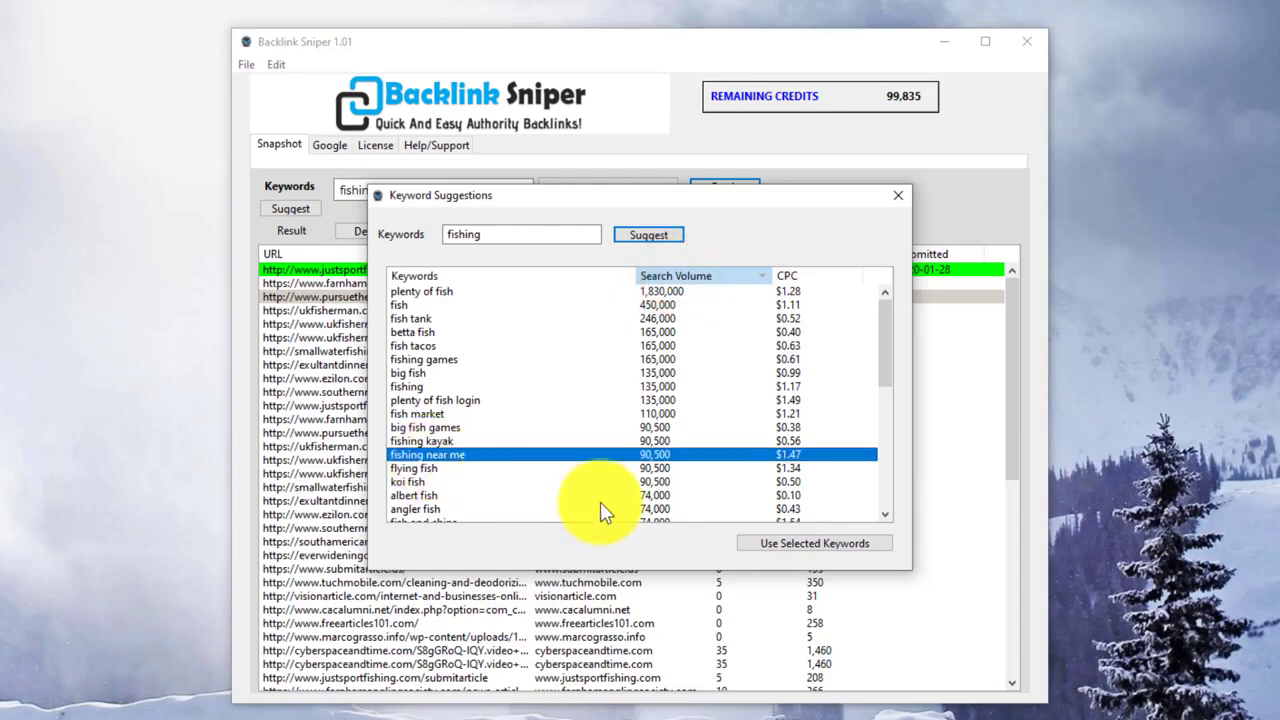
left_click(810, 548)
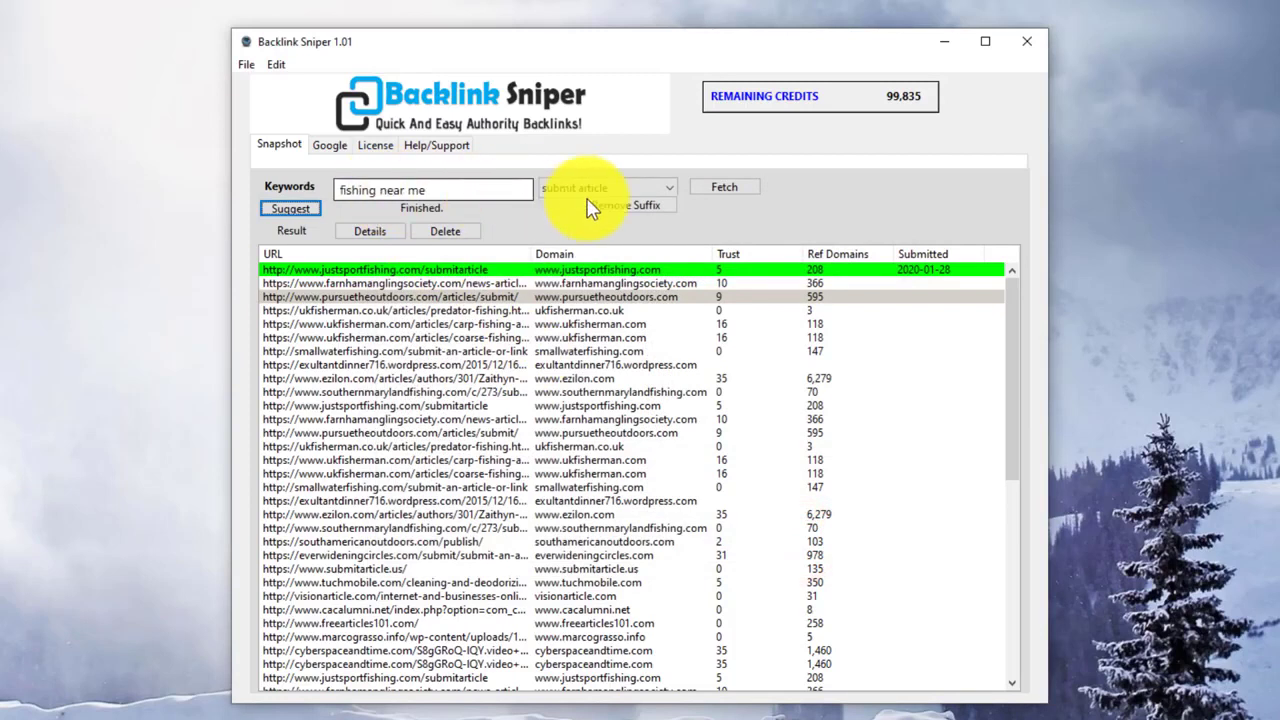
left_click(669, 189)
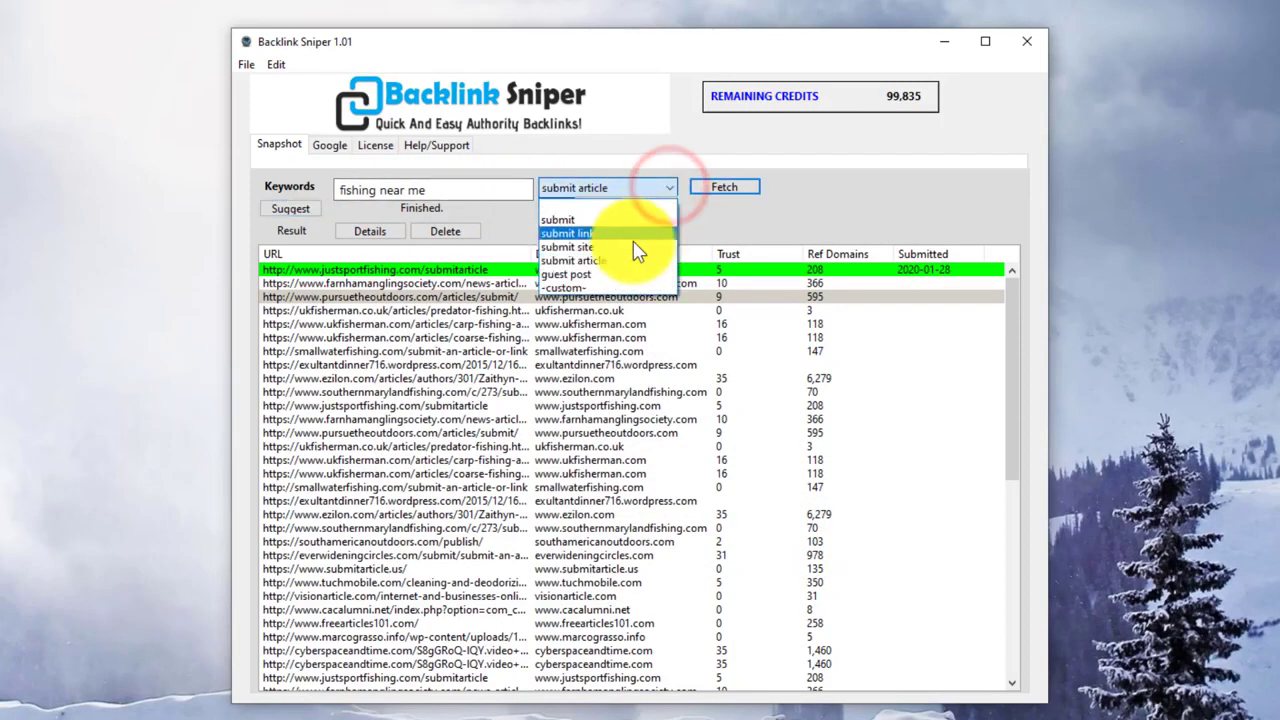
left_click(586, 273)
left_click(723, 188)
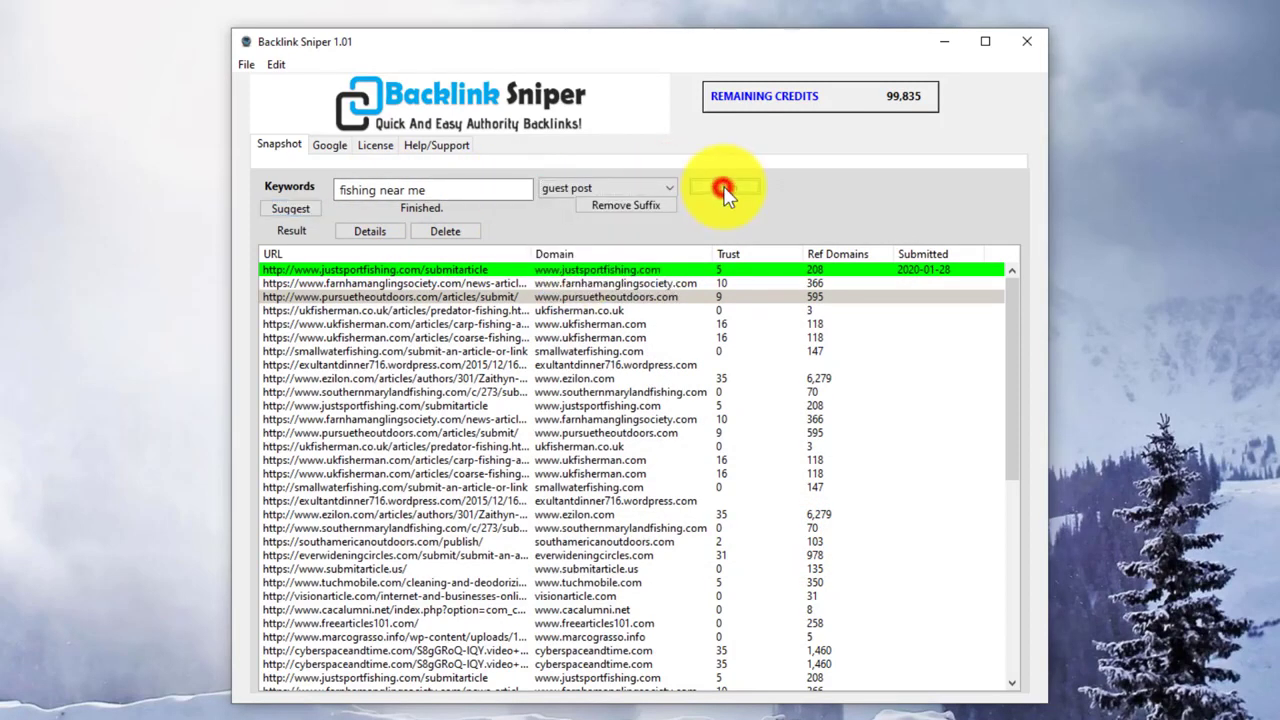
left_click(723, 188)
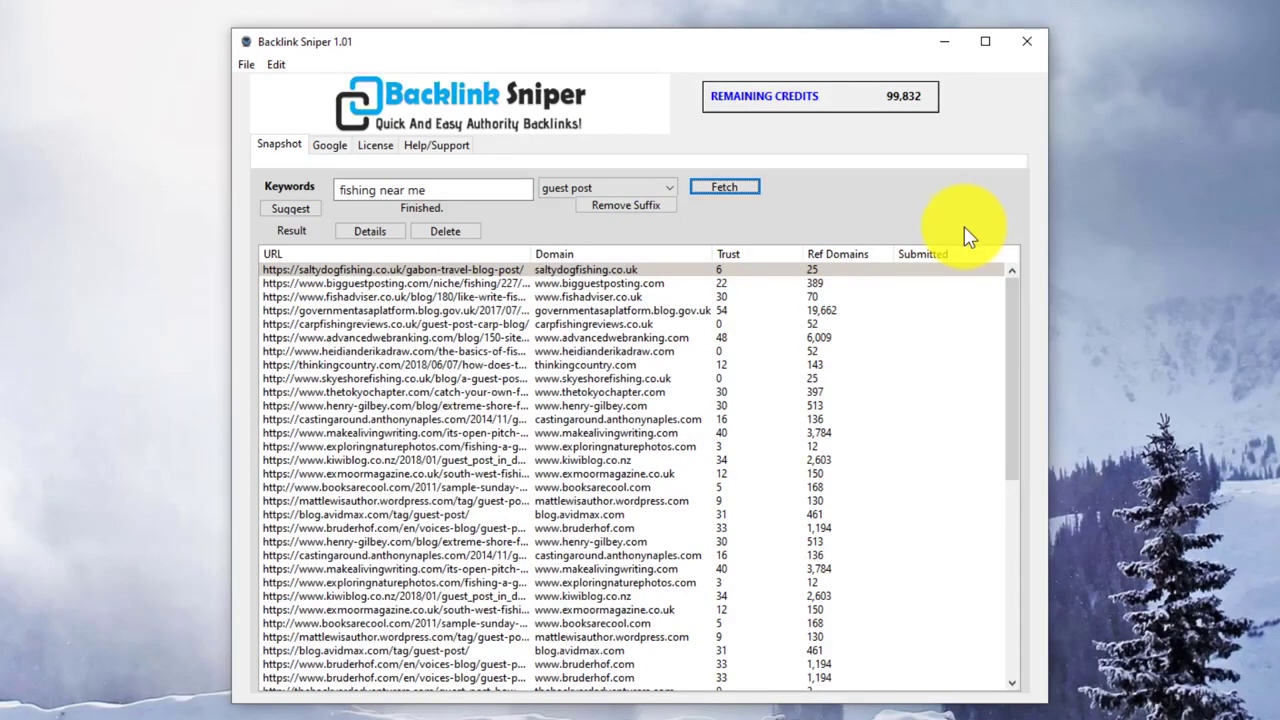
left_click(668, 190)
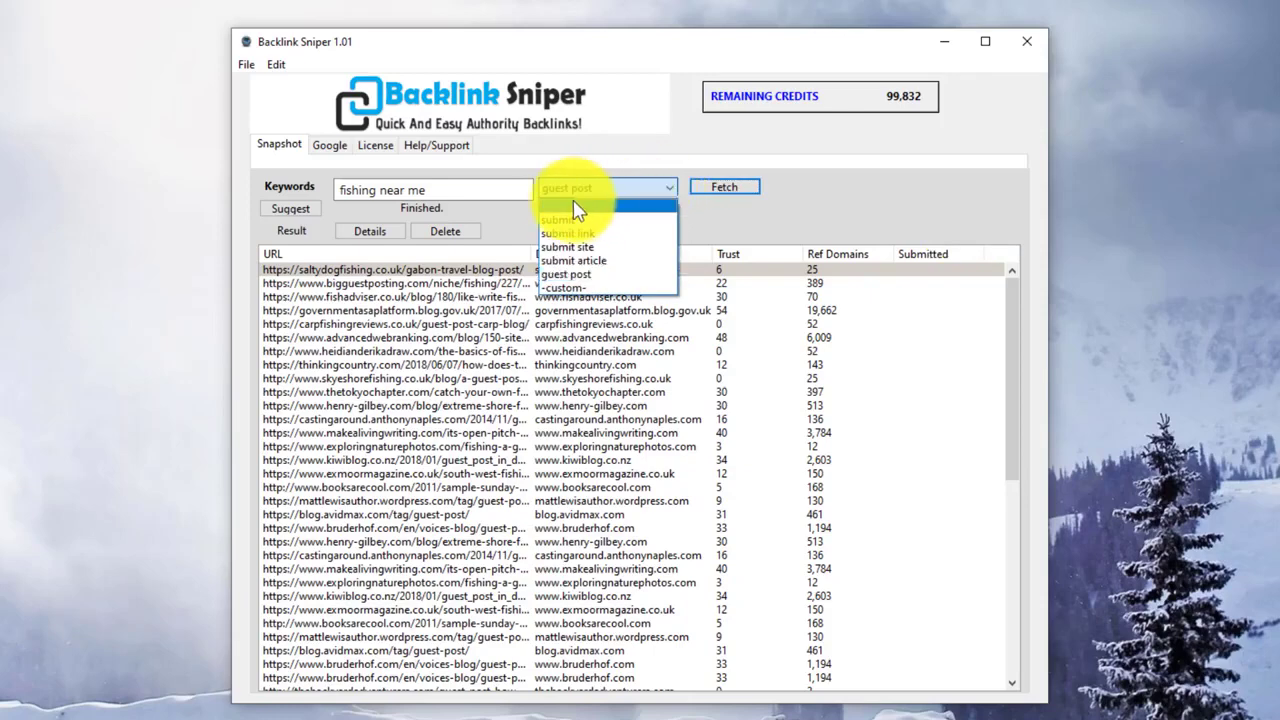
left_click(590, 290)
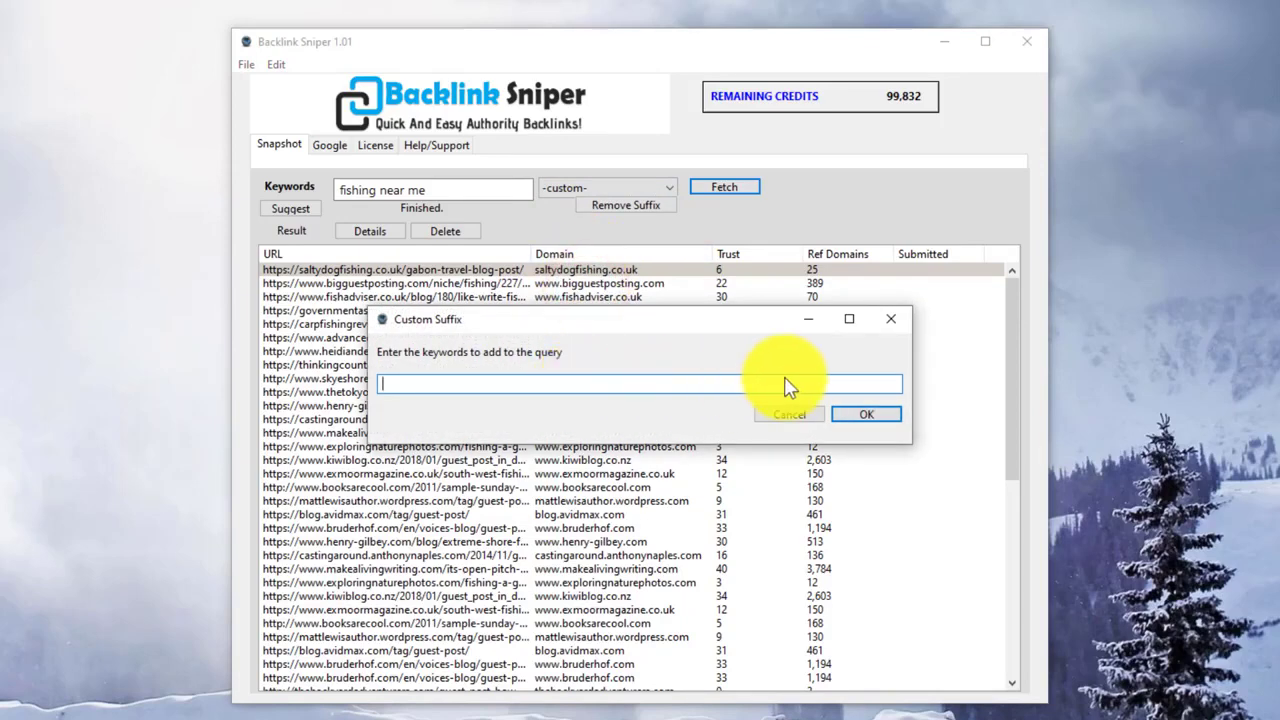
left_click(790, 413)
left_click(661, 188)
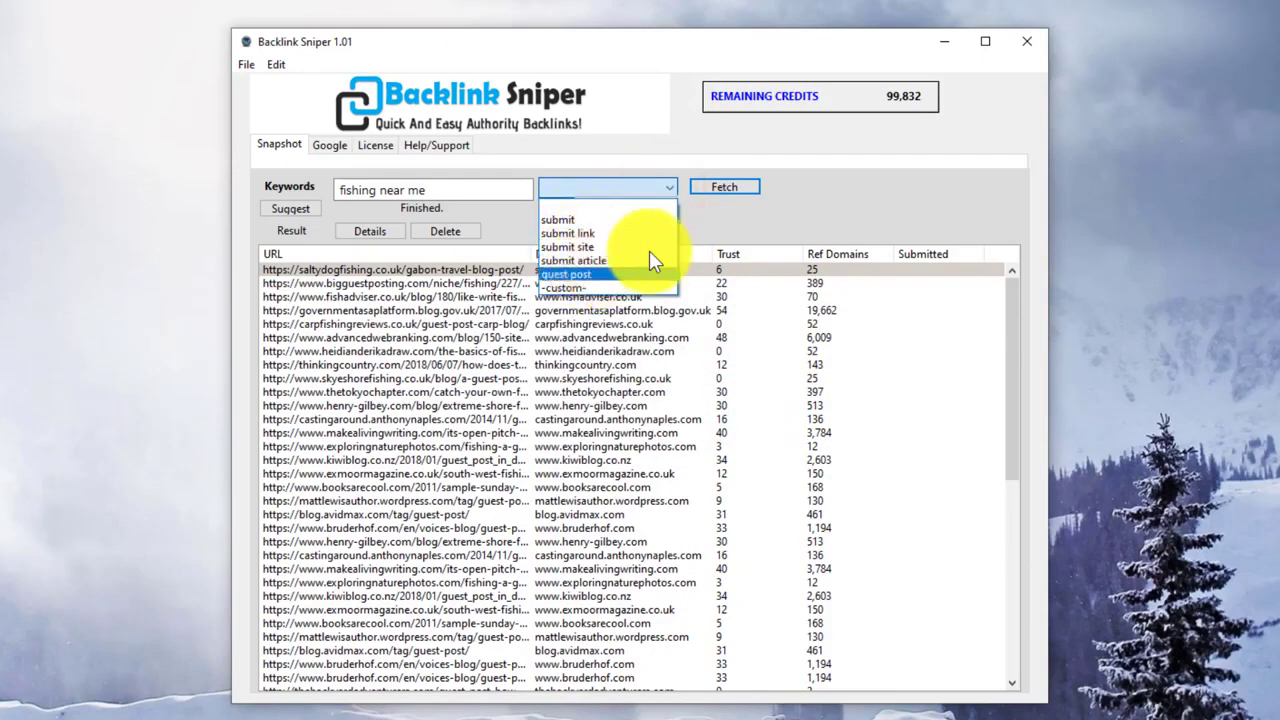
left_click(706, 227)
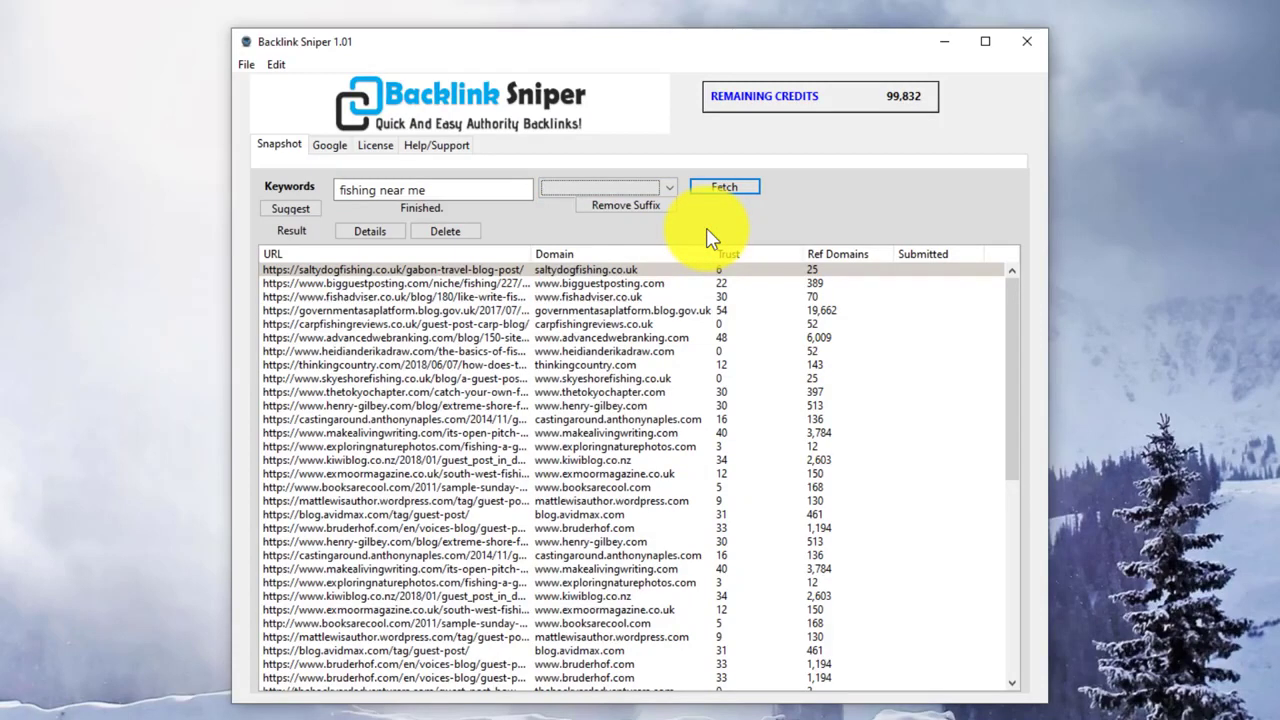
Set a custom query suffix of "write for us" for the keyword search
left_click(669, 188)
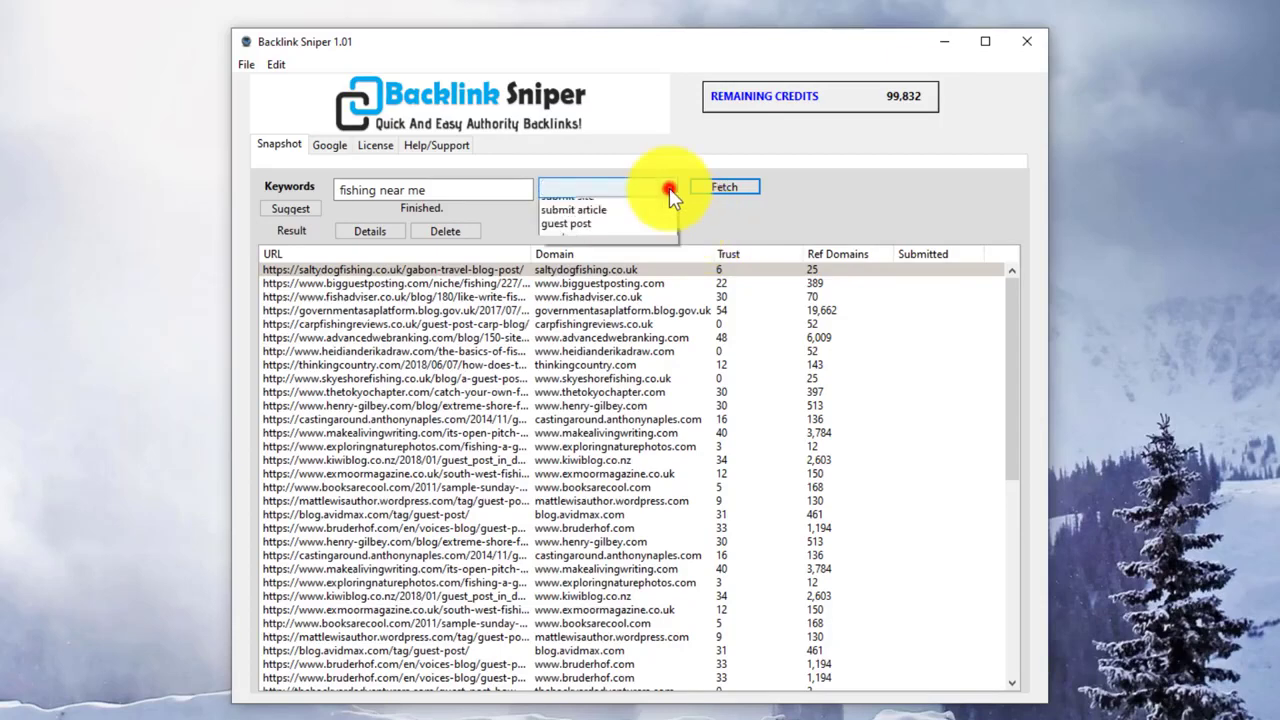
left_click(589, 288)
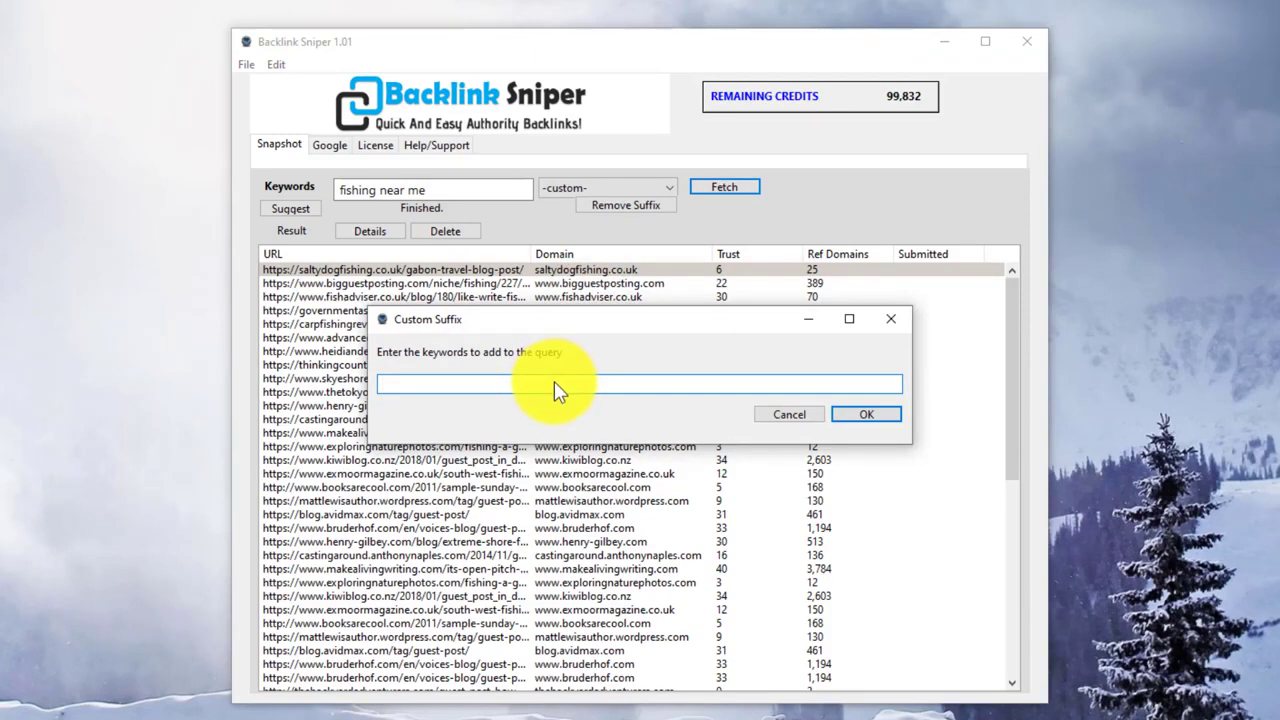
type("write for us")
key("Return")
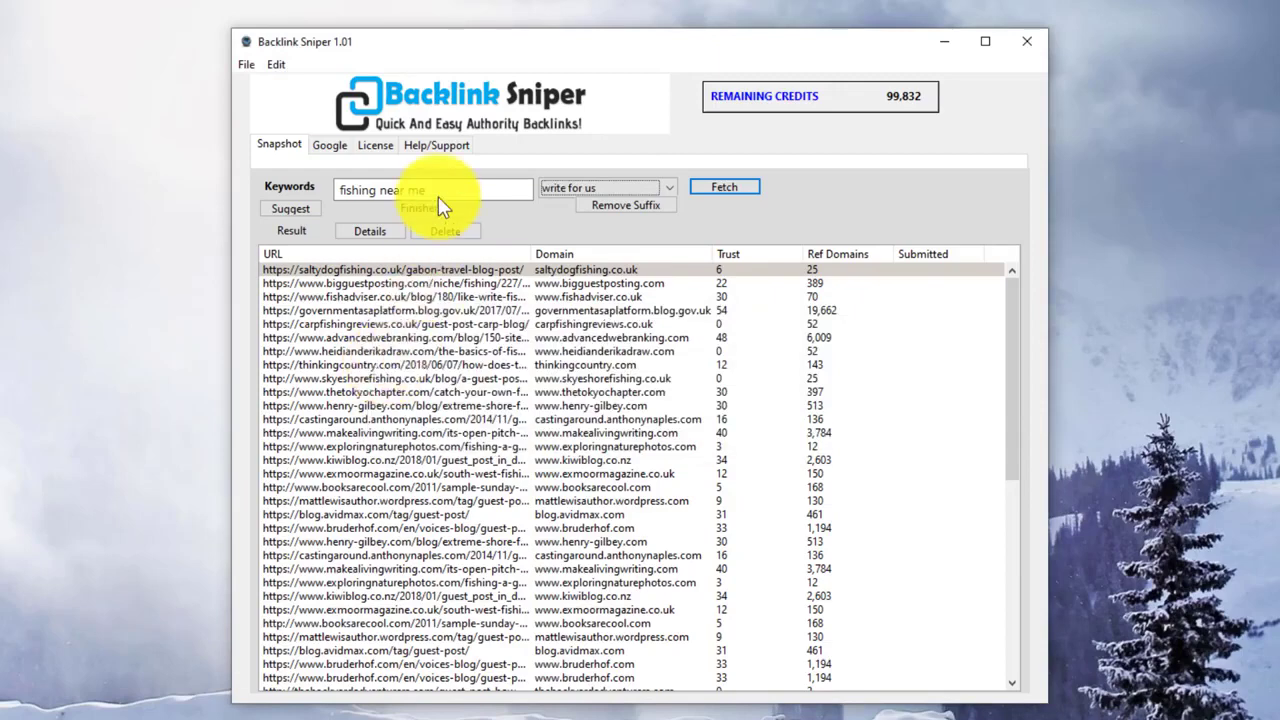
Start a new project to clear the old results, and fetch backlinks for "fishing near me" with the "write for us" suffix
left_click(246, 64)
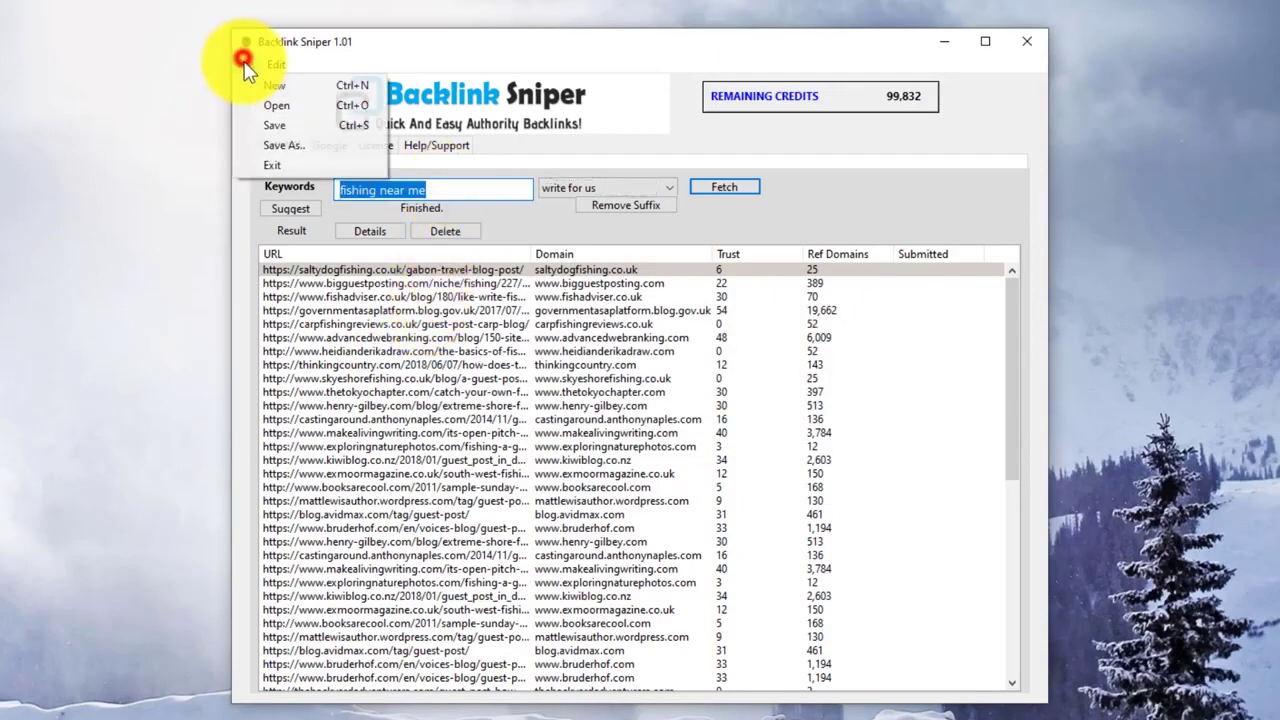
left_click(258, 84)
left_click(654, 418)
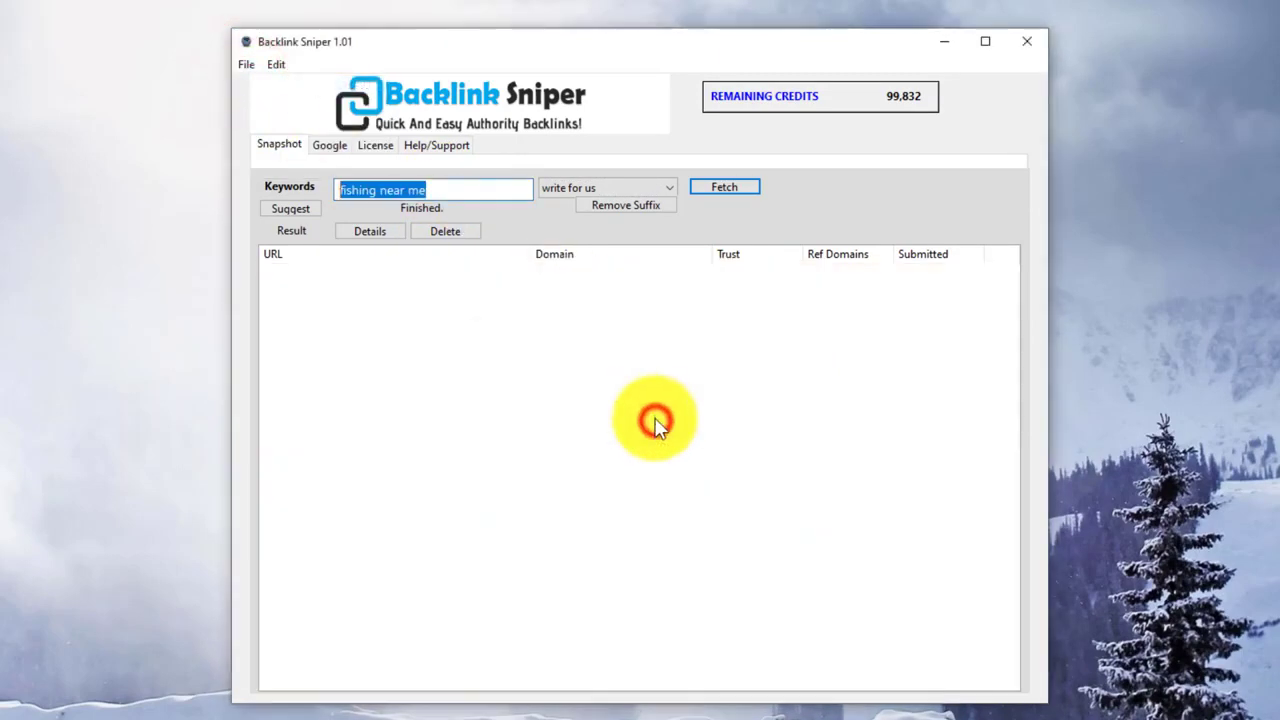
left_click(708, 212)
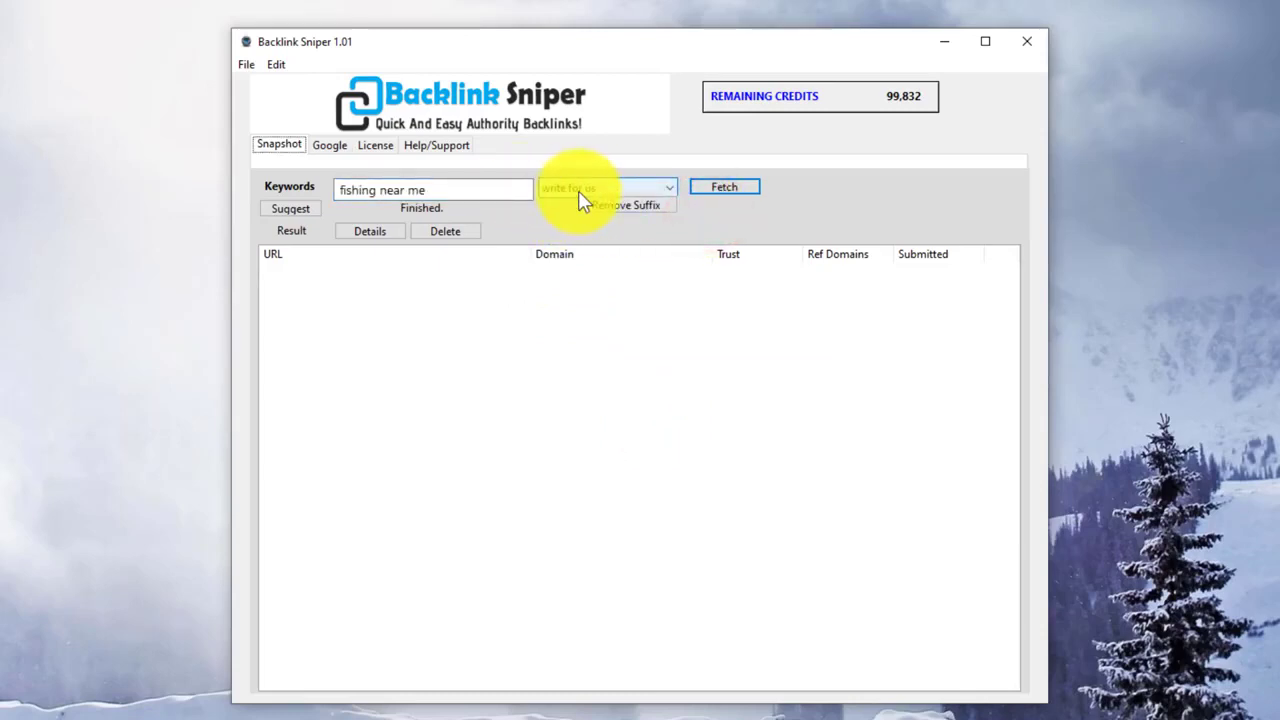
left_click(700, 190)
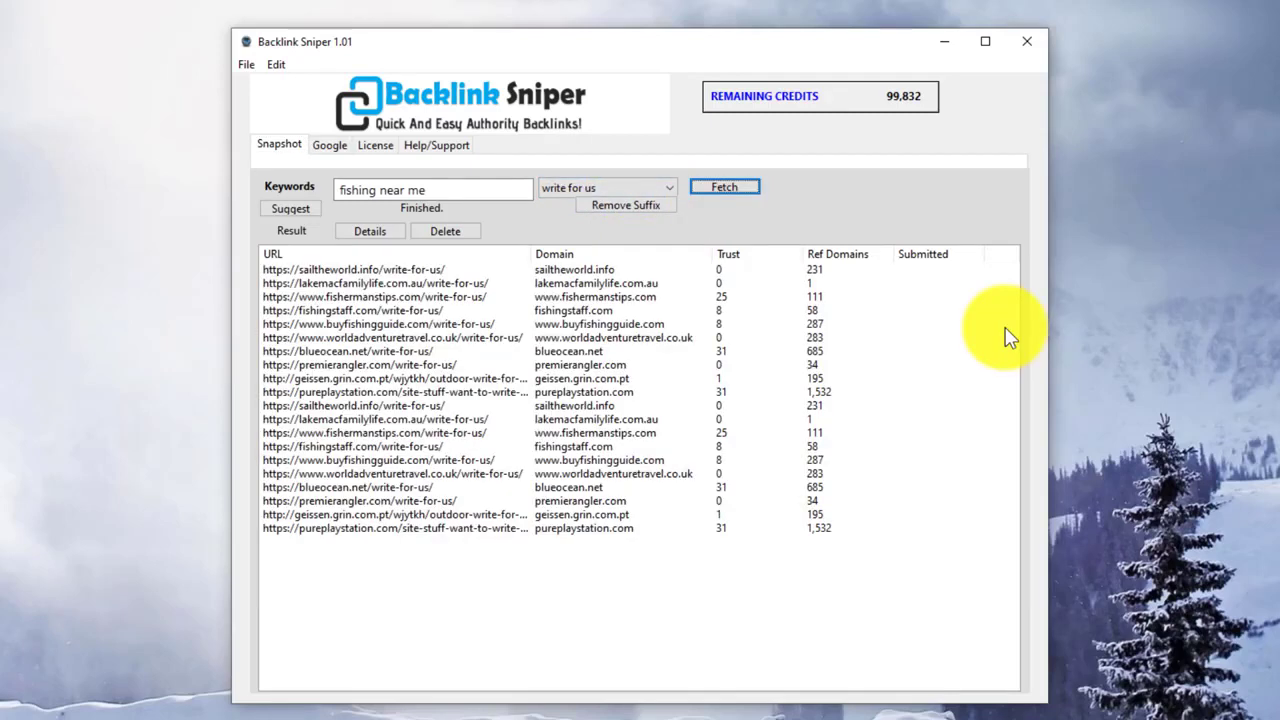